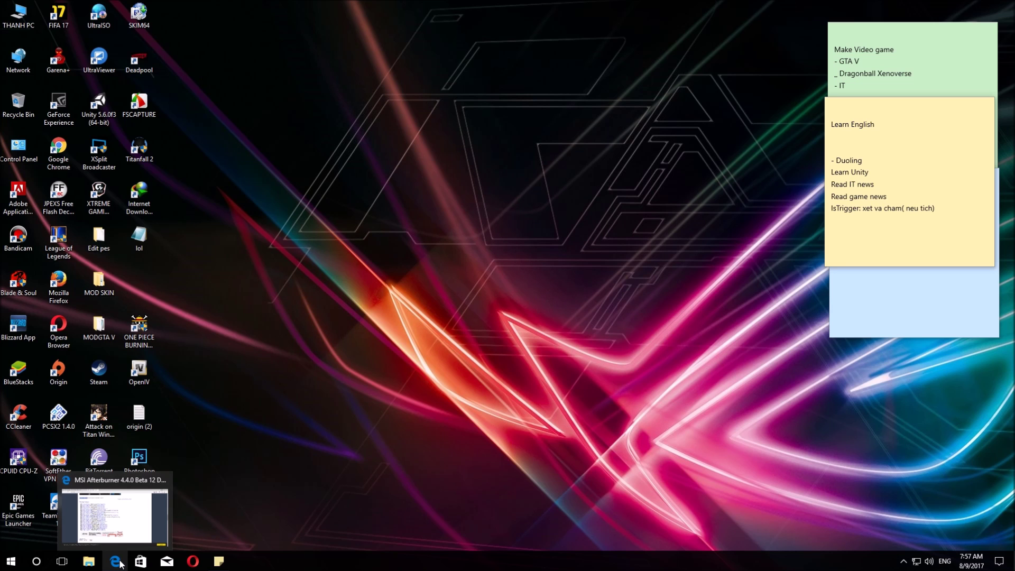
- Switch to the Guru3D download page in Edge and download MSI Afterburner 4.4.0 Beta 12
click(121, 564)
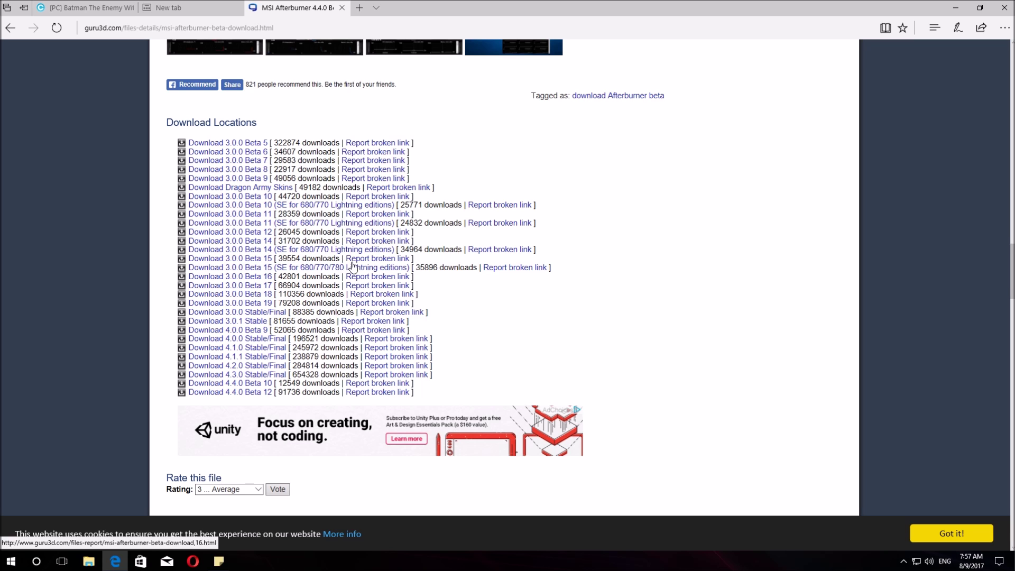
scroll(309, 262, up, 4)
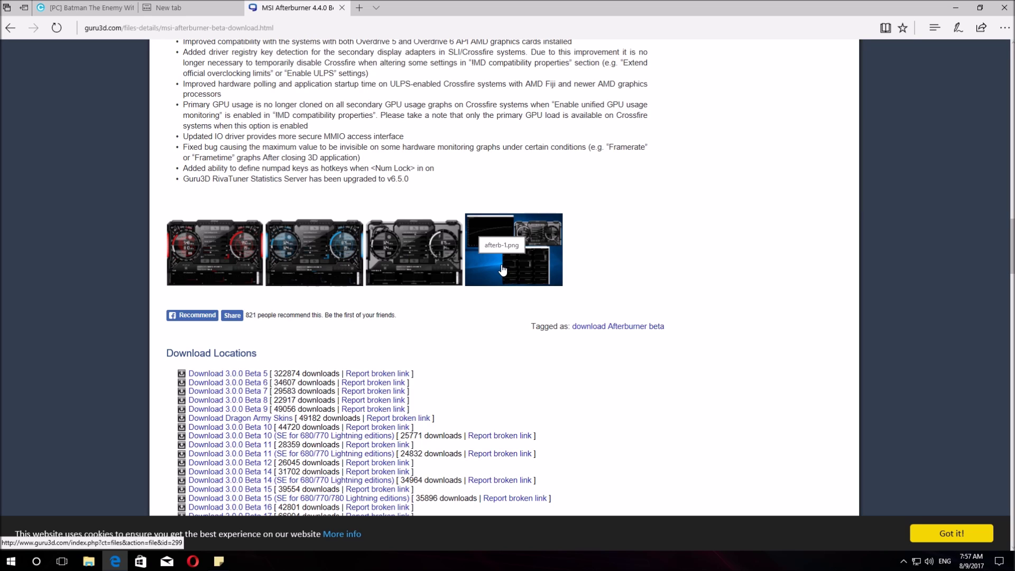
scroll(300, 288, down, 5)
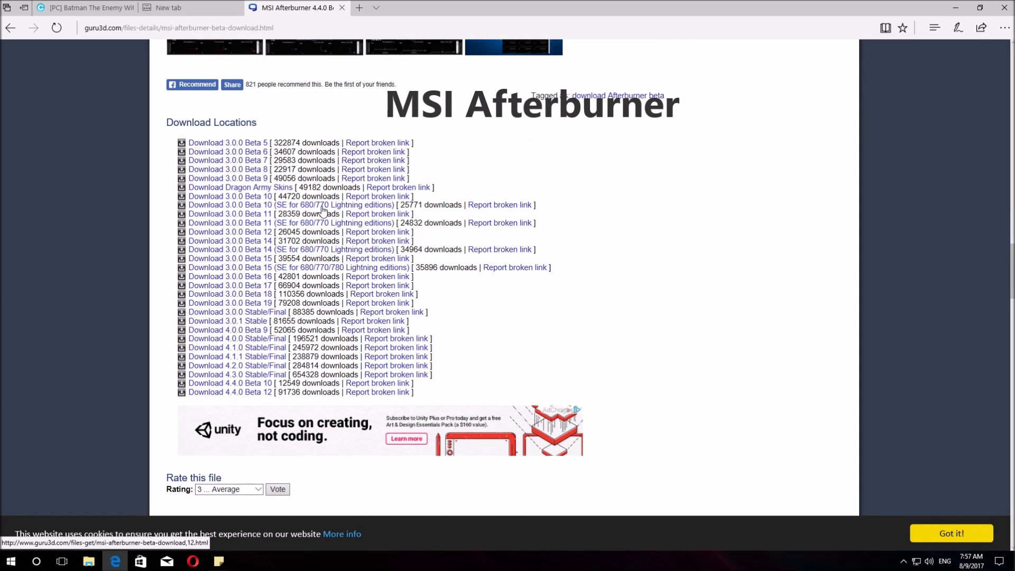
scroll(300, 289, down, 4)
scroll(233, 277, up, 3)
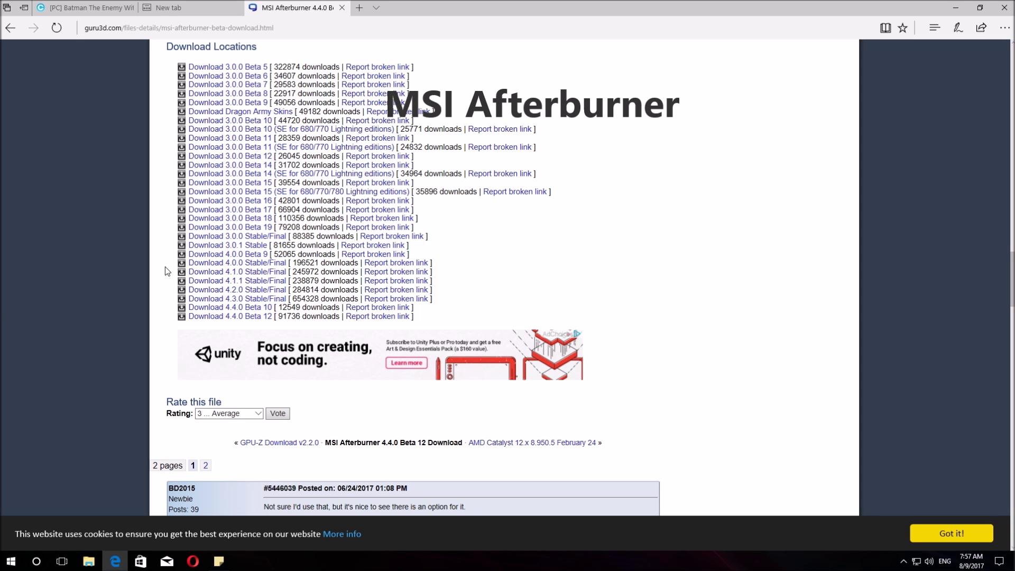
click(228, 316)
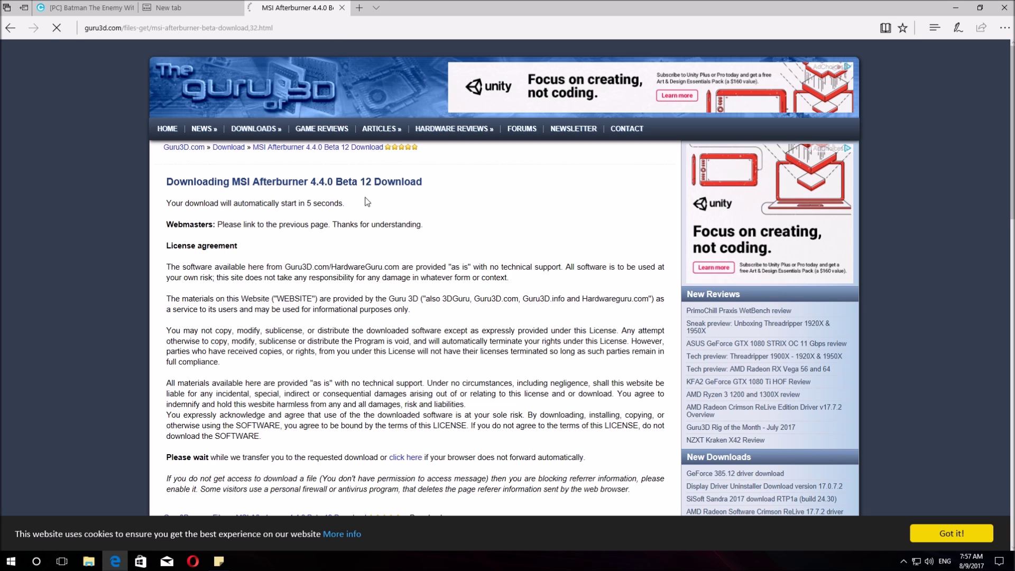
scroll(291, 190, down, 2)
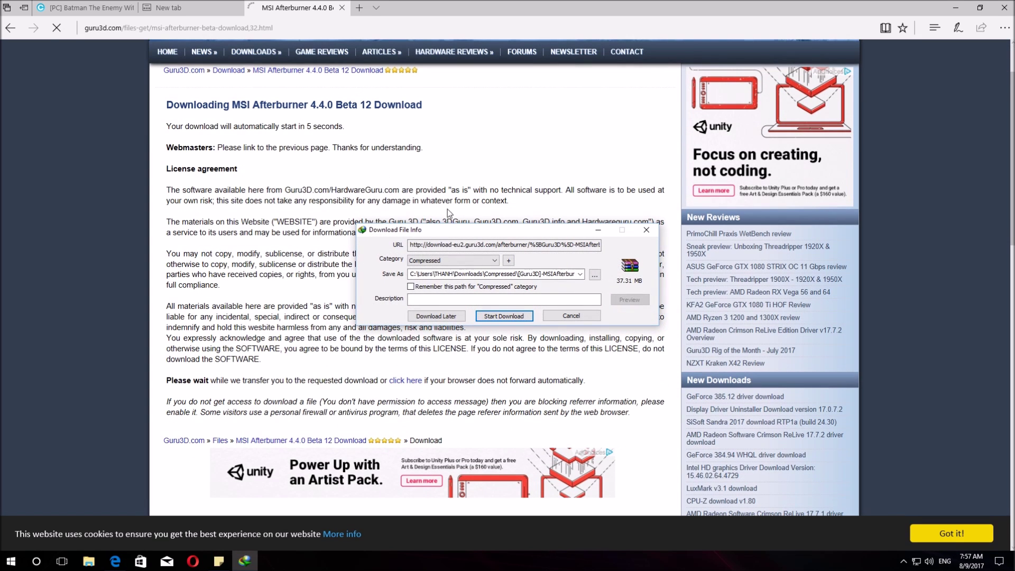
click(504, 316)
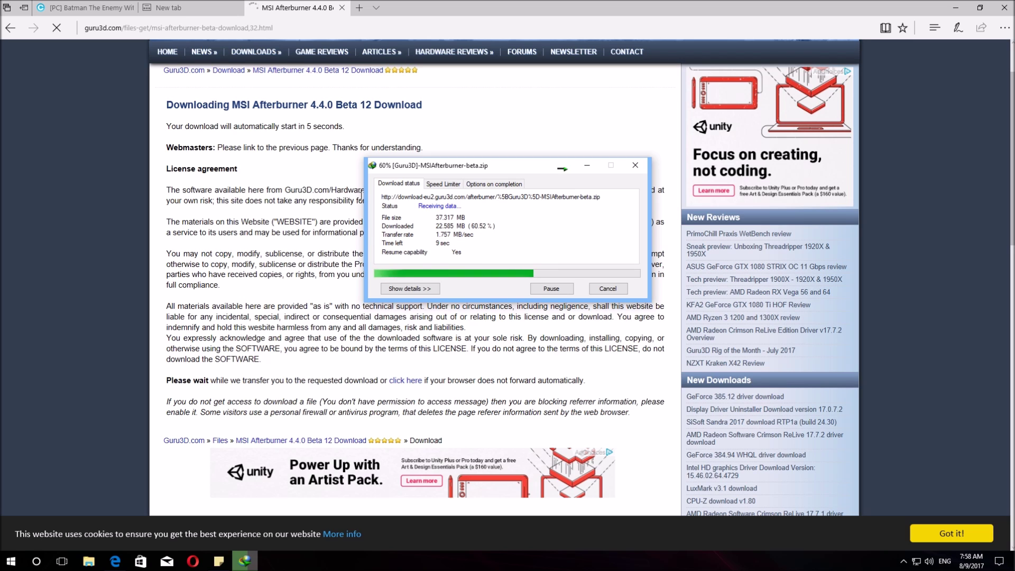
drag(471, 170, 389, 101)
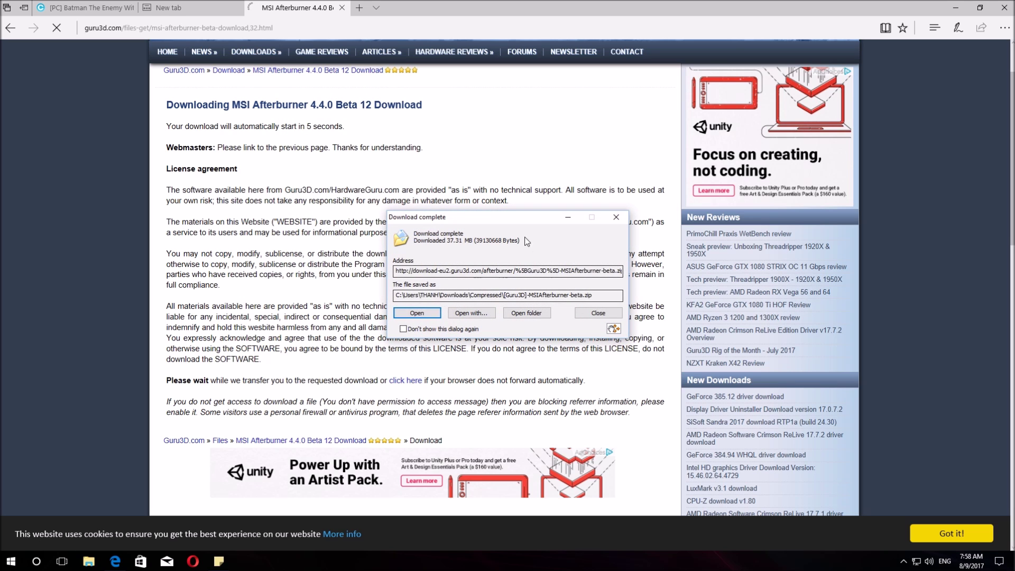
- Open the download's folder and extract the [Guru3D]-MSIAfterburner-beta.zip archive into a folder beside it, closing the archive window
drag(515, 220, 503, 200)
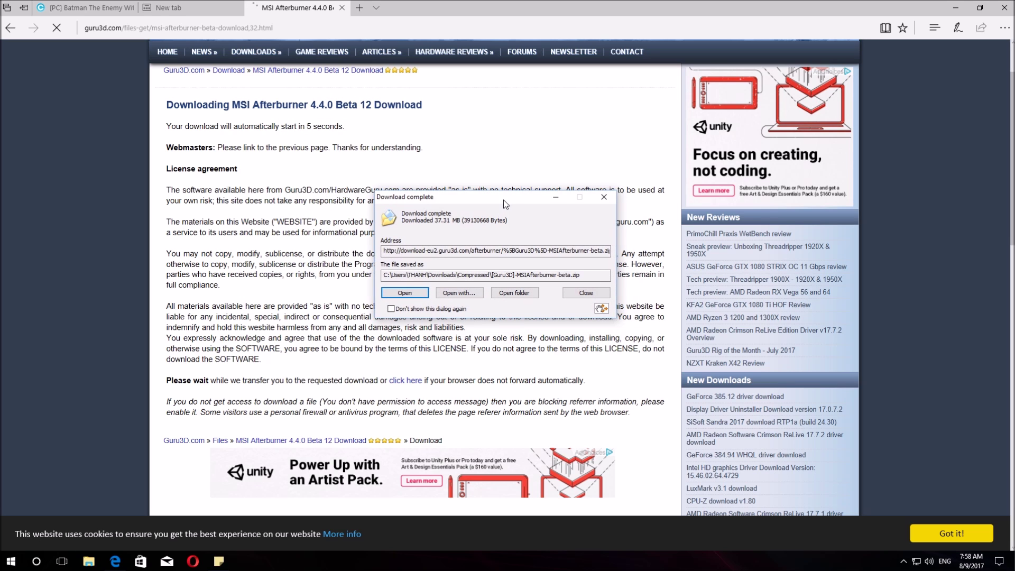
click(511, 294)
double_click(422, 357)
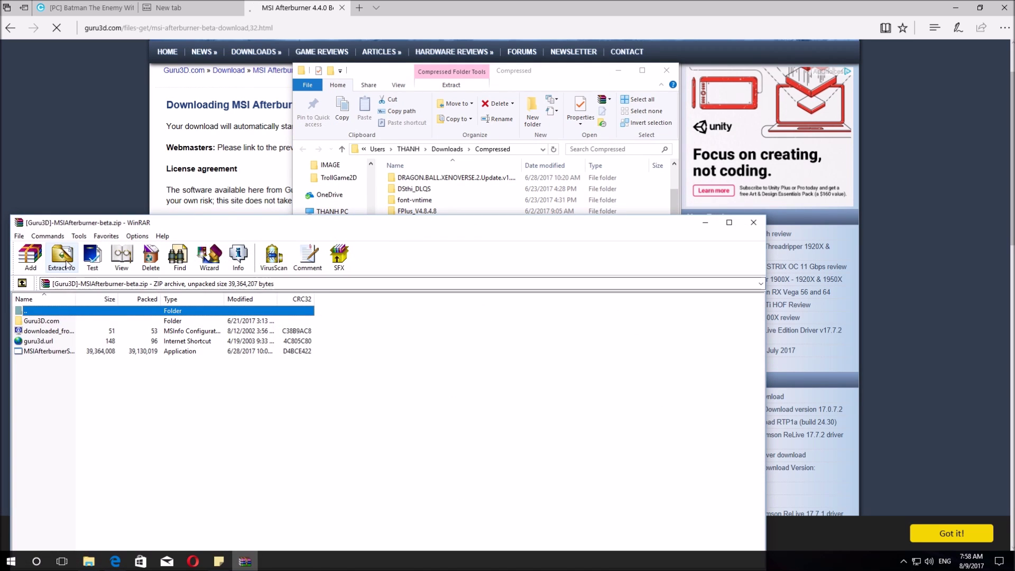
click(62, 259)
click(408, 514)
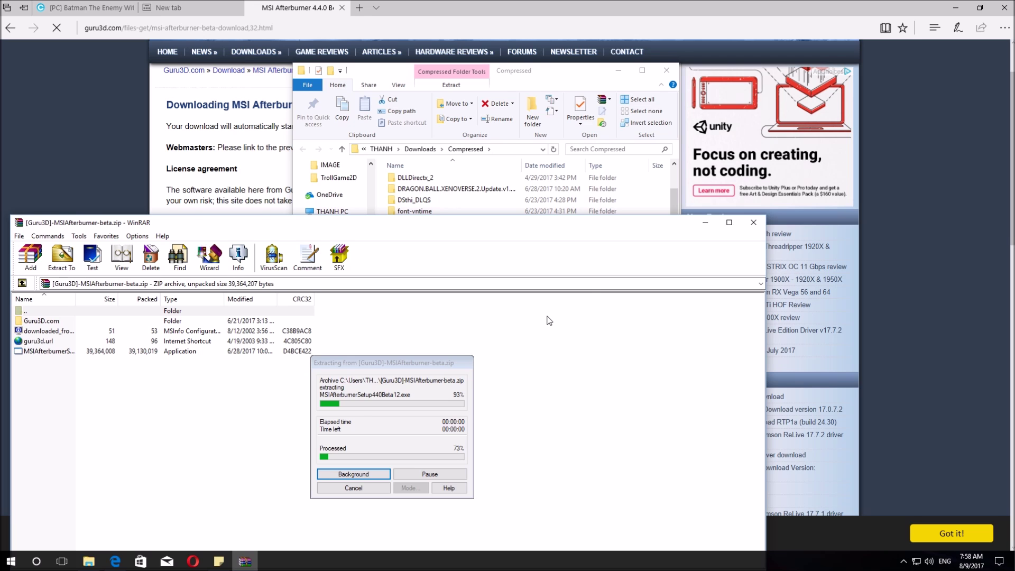
click(754, 222)
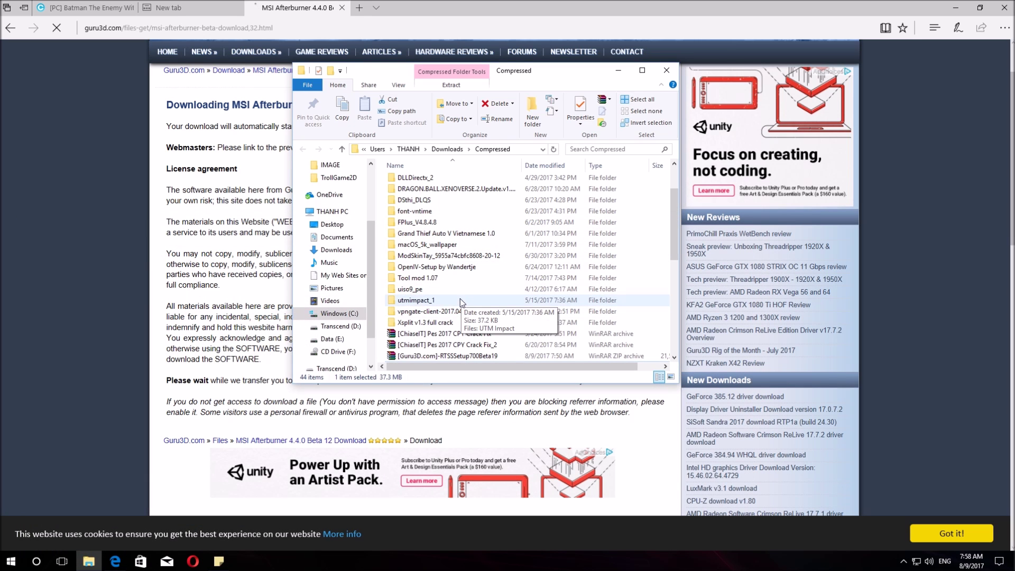
- Run MSIAfterburnerSetup440Beta12 from the extracted [Guru3D]-MSIAfterburner-beta folder with English as the installer language
scroll(457, 302, up, 2)
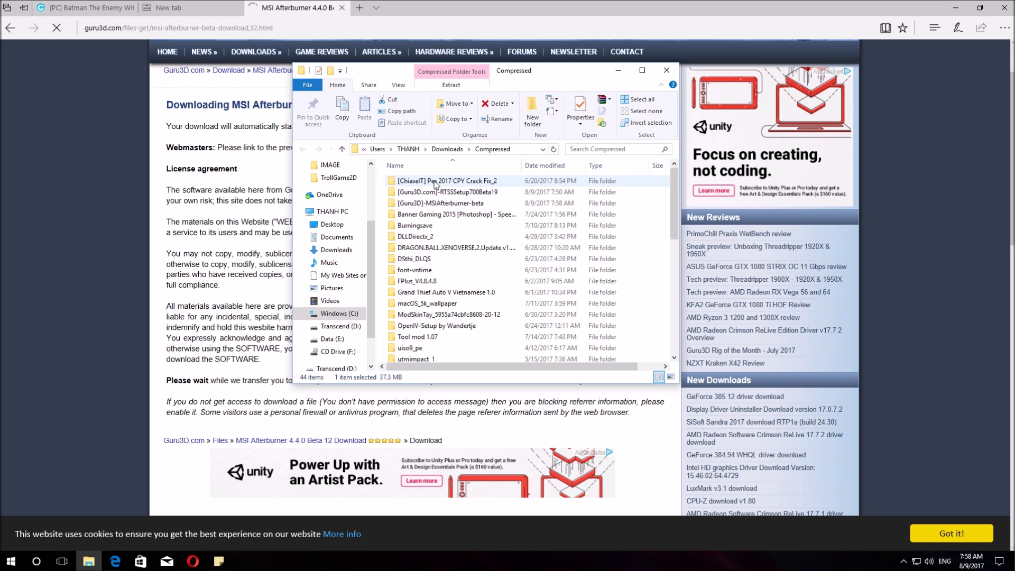
double_click(430, 204)
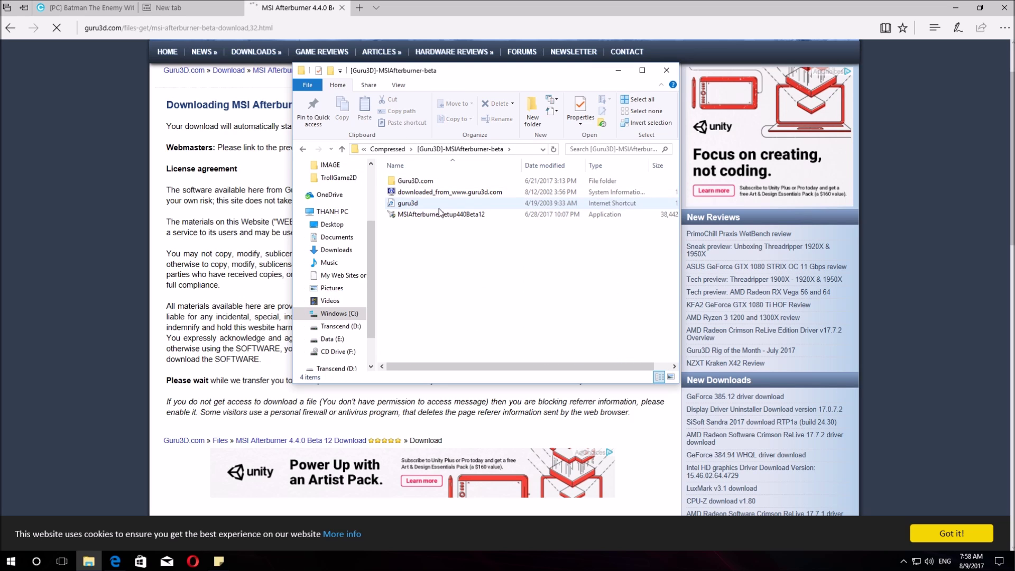
double_click(422, 216)
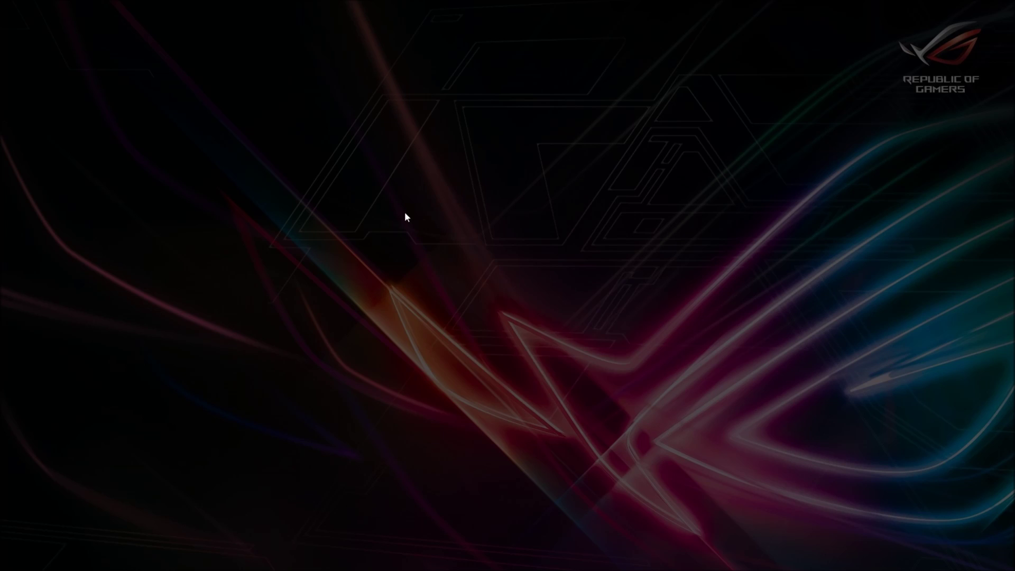
click(466, 357)
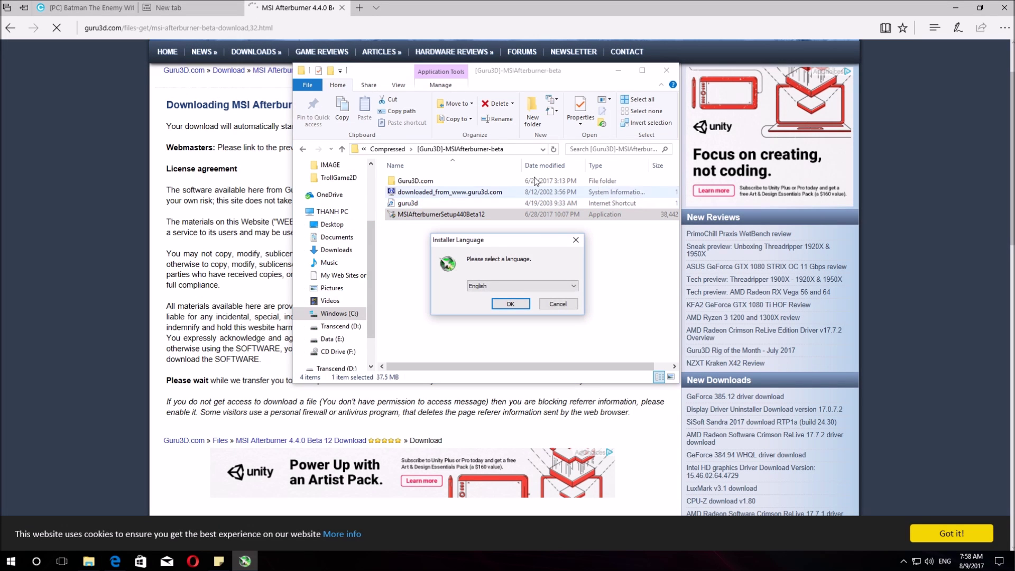
click(516, 306)
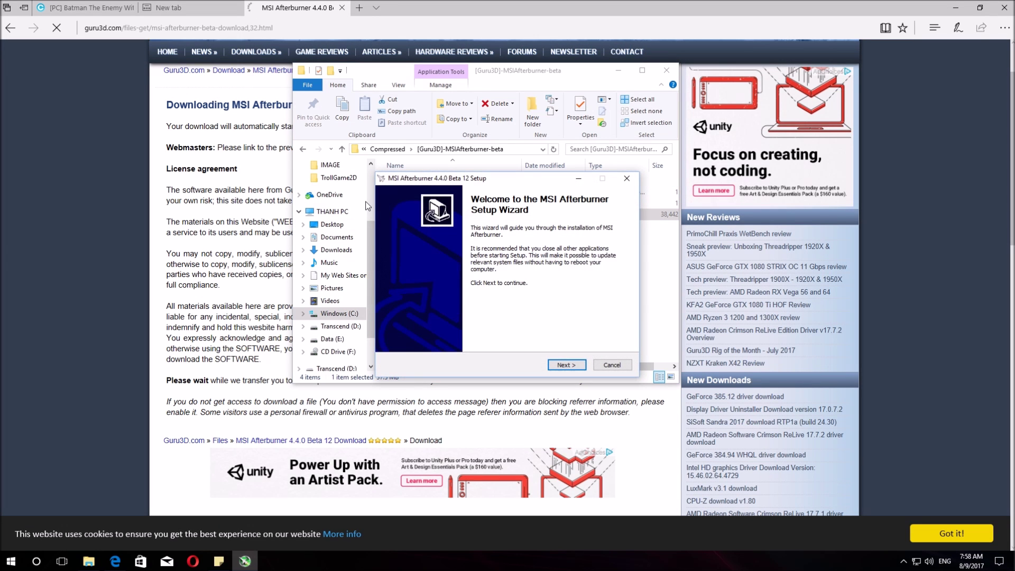
- Go past the MSI Afterburner setup welcome page and accept the terms of its License Agreement
drag(474, 182, 476, 160)
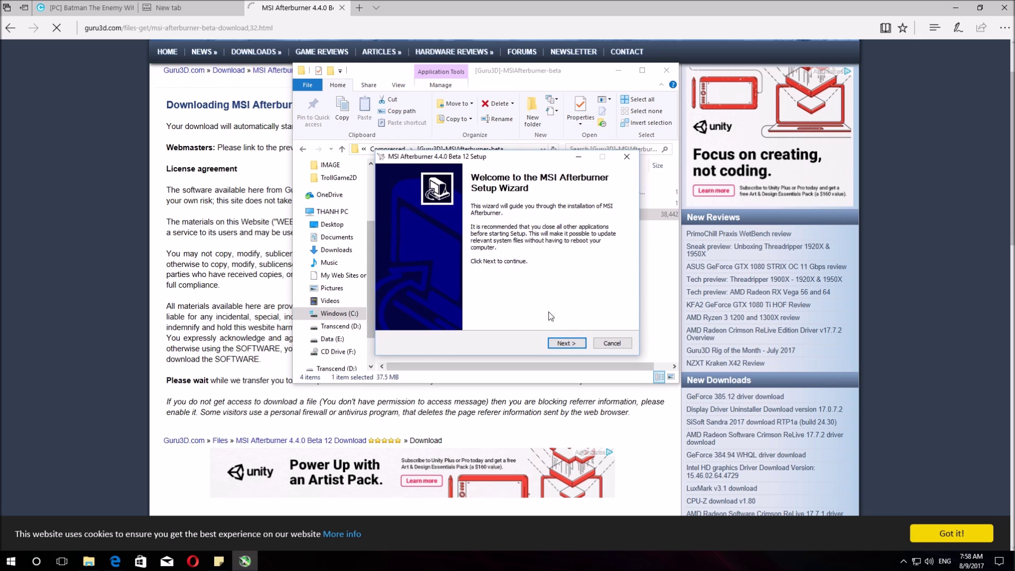
click(567, 343)
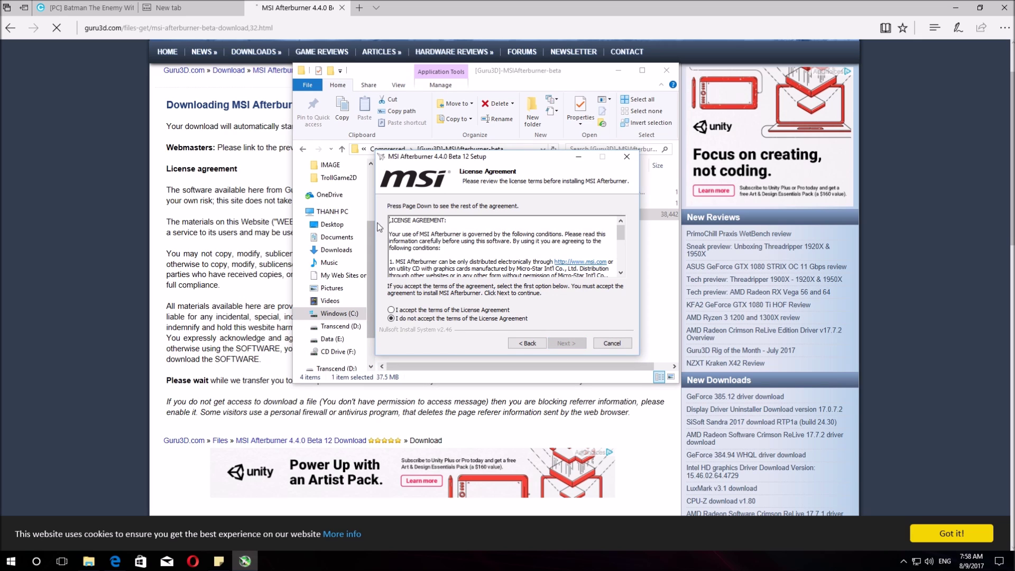
click(414, 310)
click(564, 344)
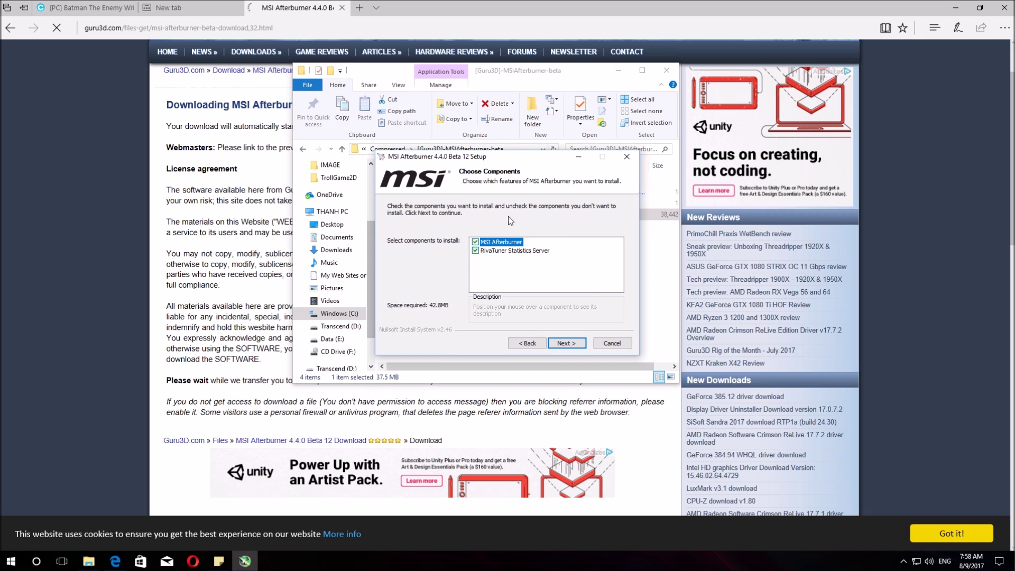
- Install MSI Afterburner with RivaTuner Statistics Server included, keeping the default destination and Start Menu folders, and show the installation details
mouse_move(477, 253)
click(566, 343)
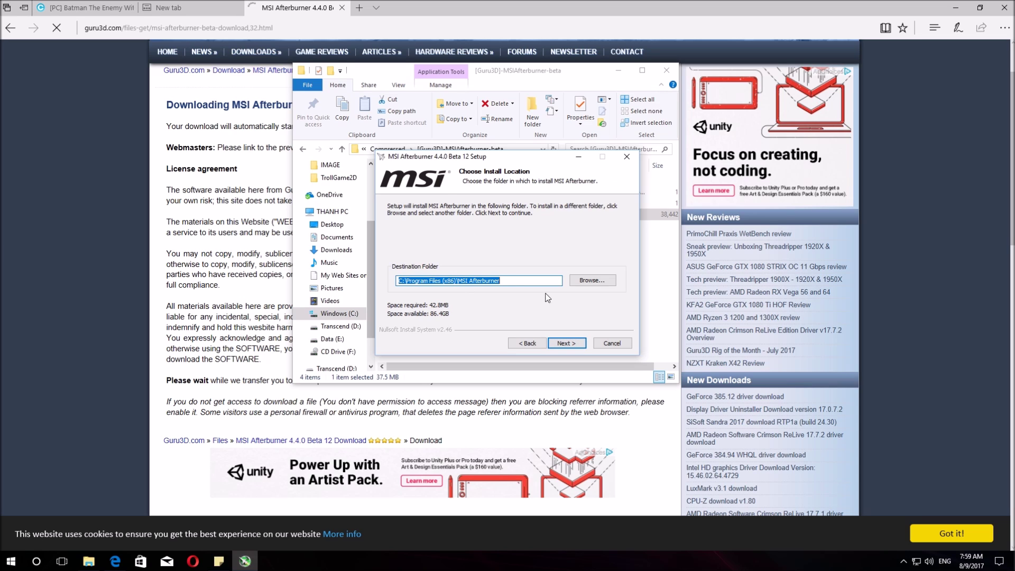
click(571, 343)
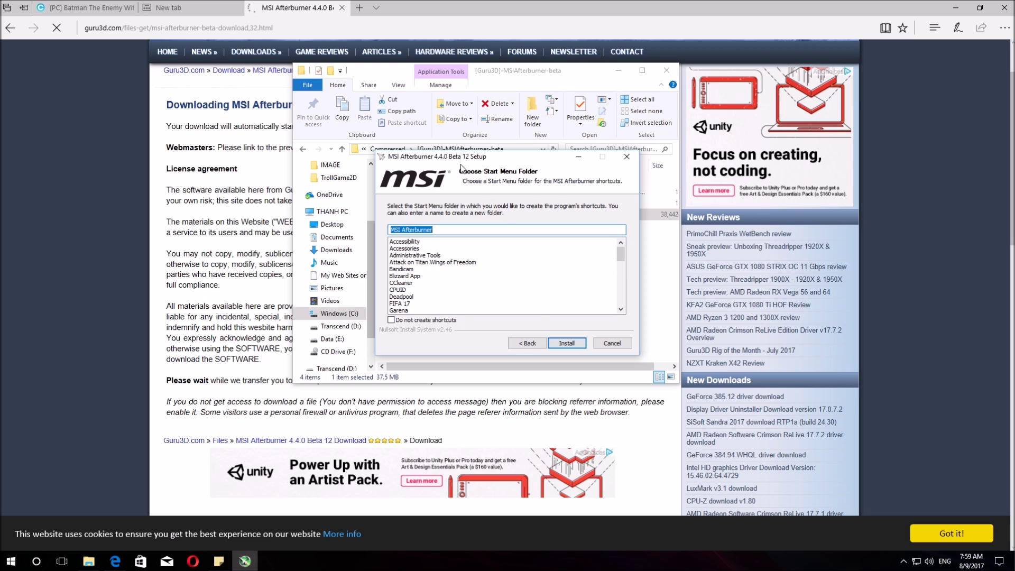
click(570, 344)
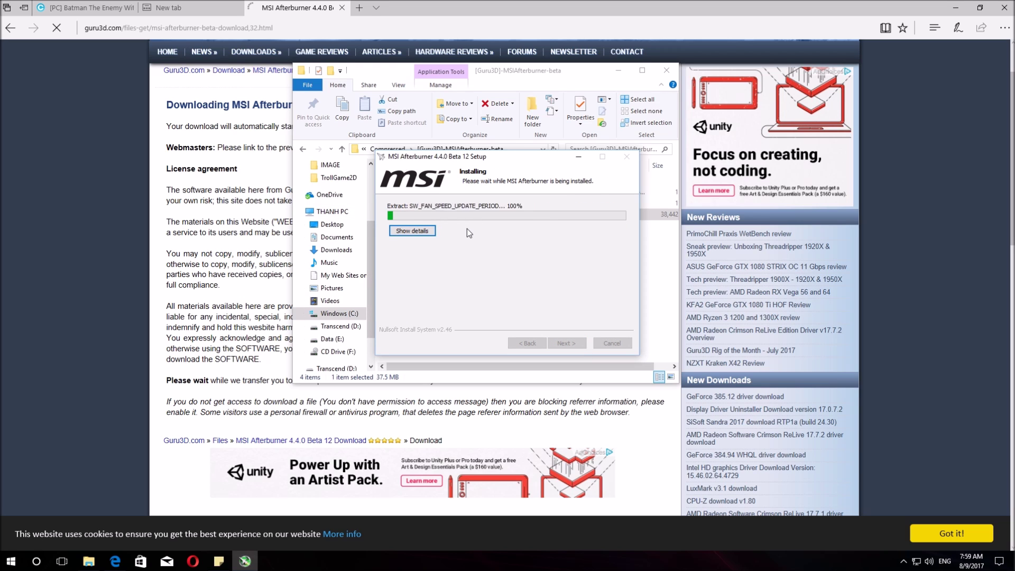
click(418, 231)
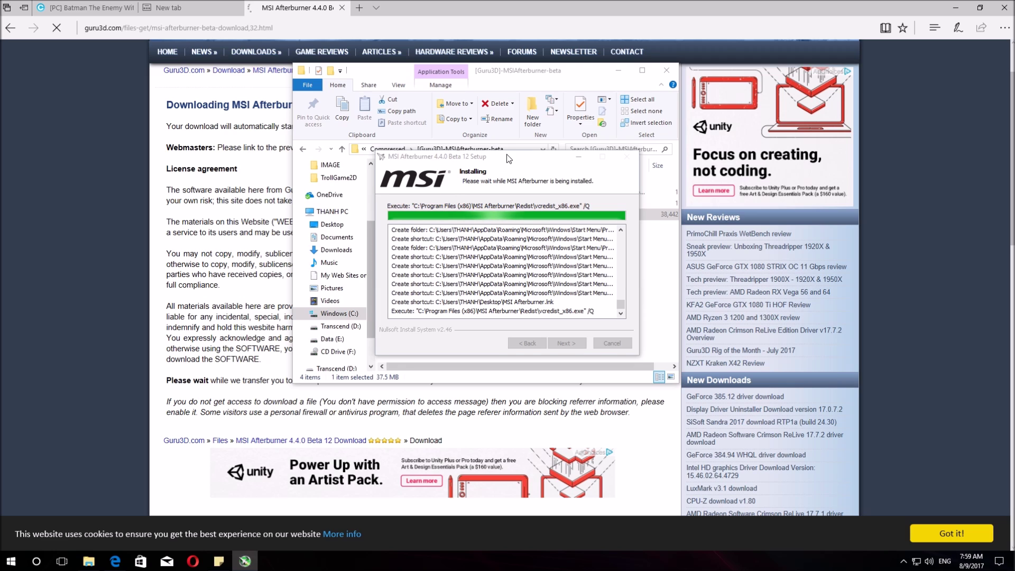
drag(507, 159, 437, 138)
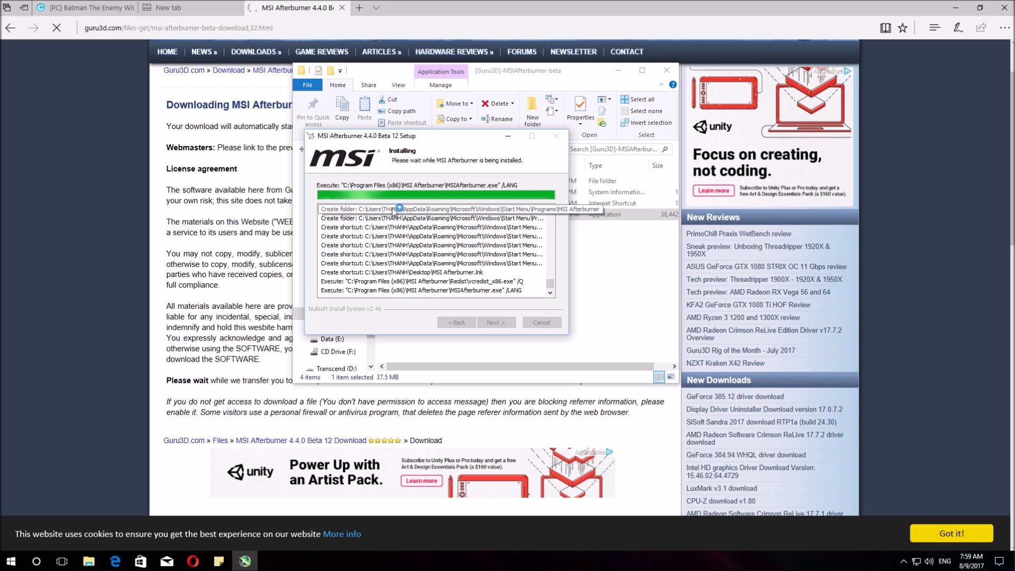
- Install RivaTuner Statistics Server 7.0.0 Beta 26, accepting its license terms and keeping the default Start Menu folder, and finish its wizard
click(511, 304)
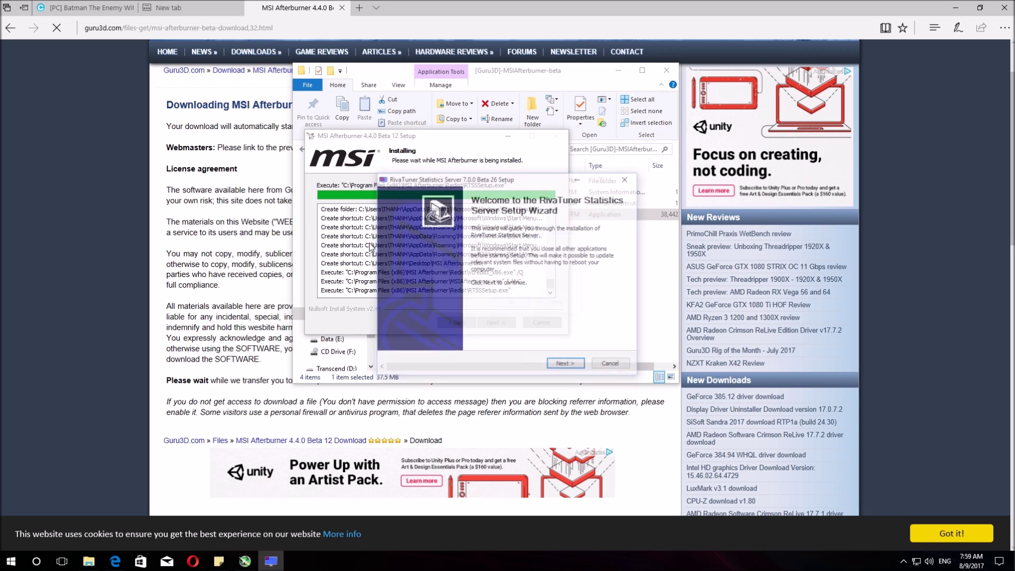
click(580, 370)
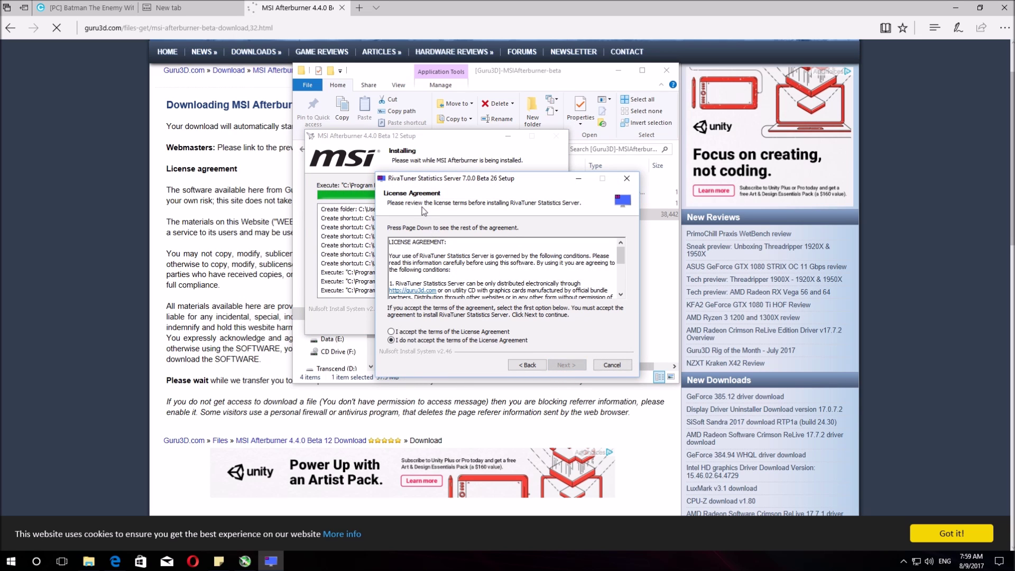
click(392, 332)
click(566, 365)
click(559, 364)
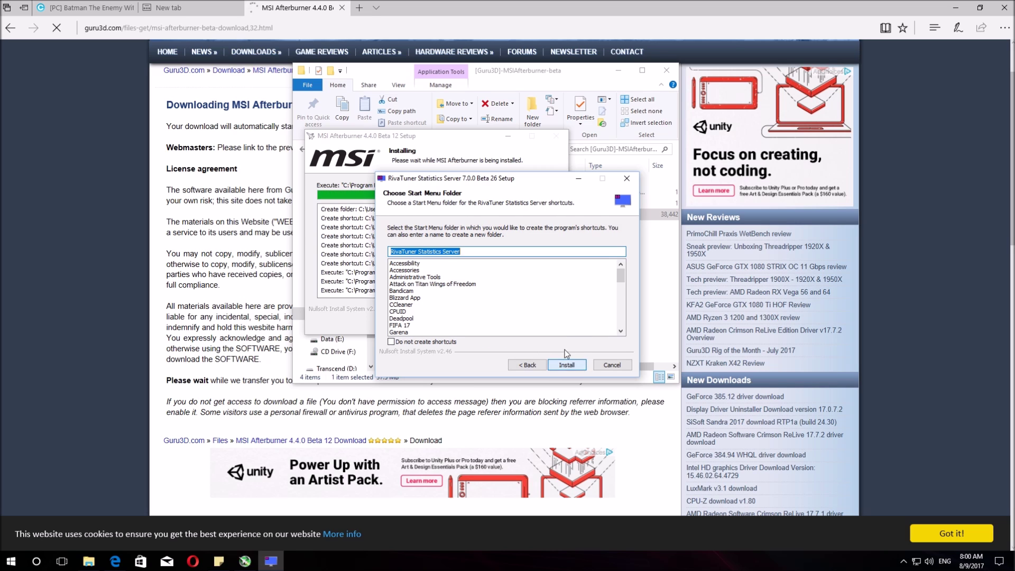
click(570, 365)
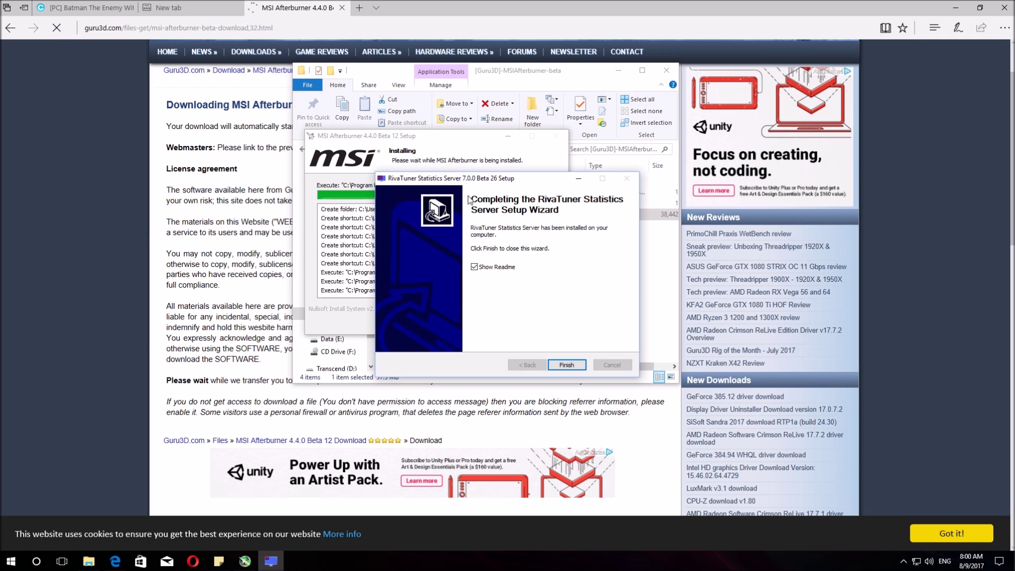
click(567, 365)
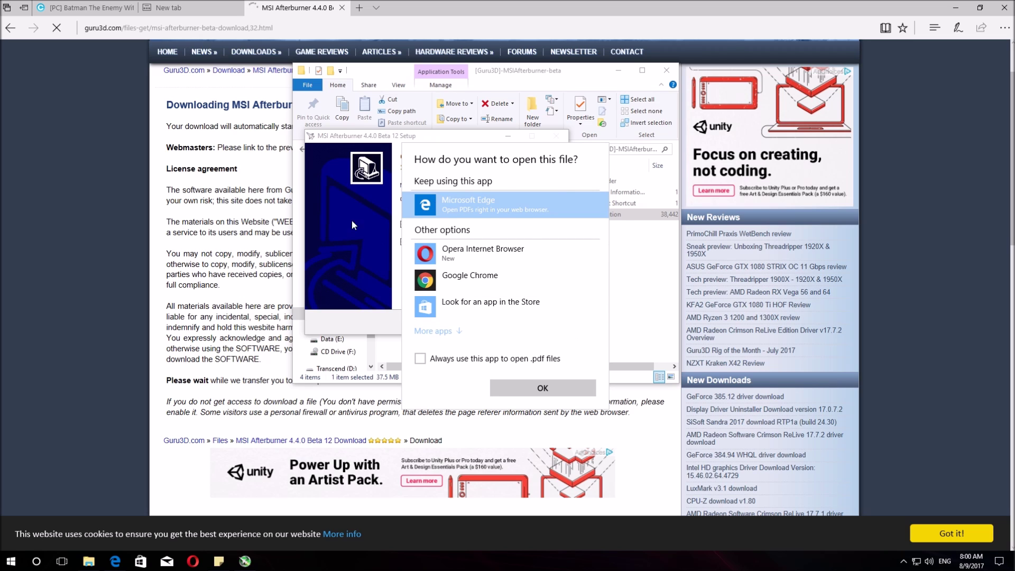
- Finish the MSI Afterburner setup with Run MSI Afterburner and Show Readme enabled, dismissing the prompts for opening the readme files
click(378, 138)
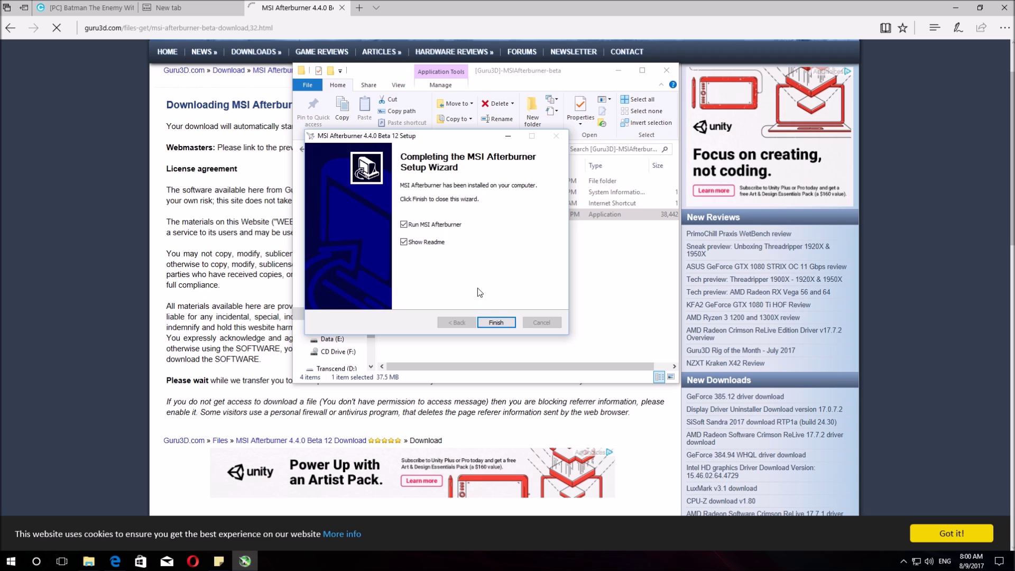
click(493, 323)
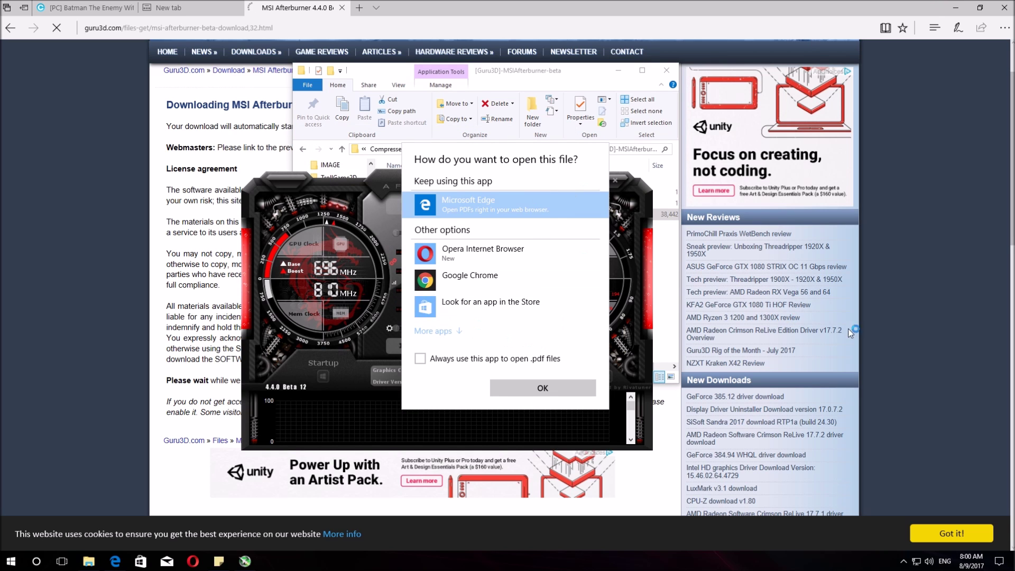
click(904, 323)
- Clear the browser and folder windows off the desktop and dismiss the RivaTuner Statistics Server warning
click(956, 5)
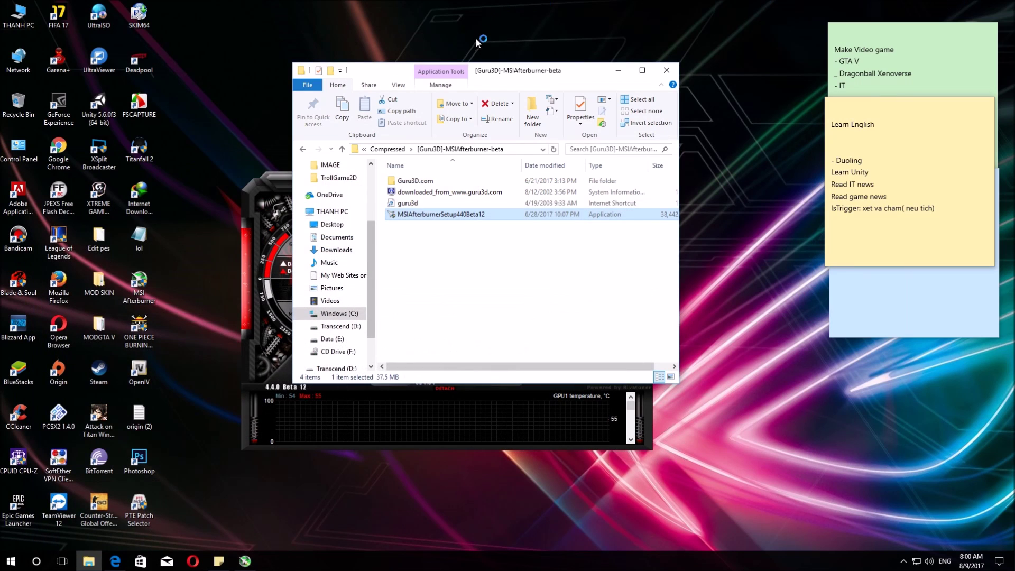
click(658, 67)
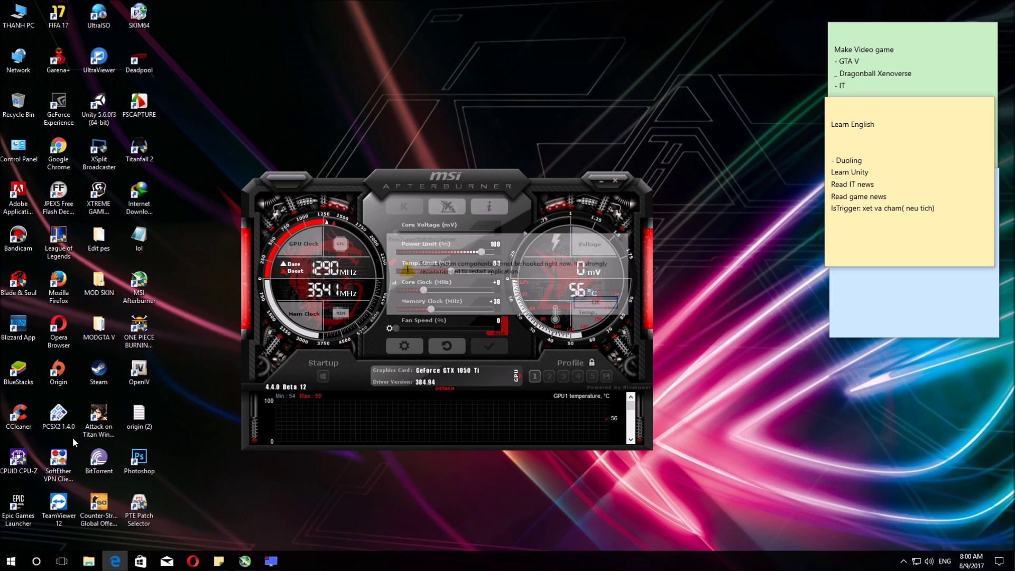
click(616, 303)
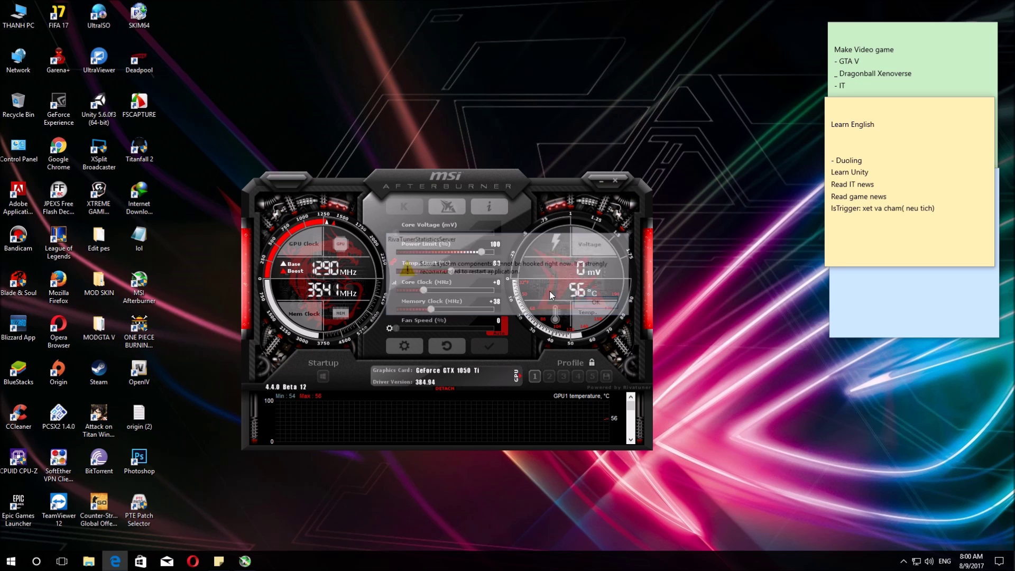
right_click(221, 90)
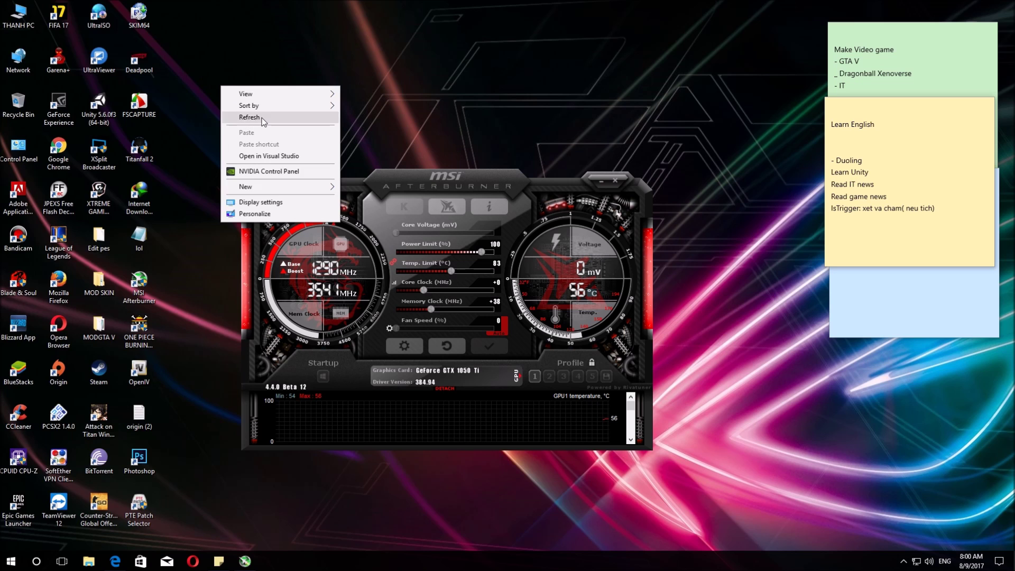
right_click(219, 99)
click(247, 130)
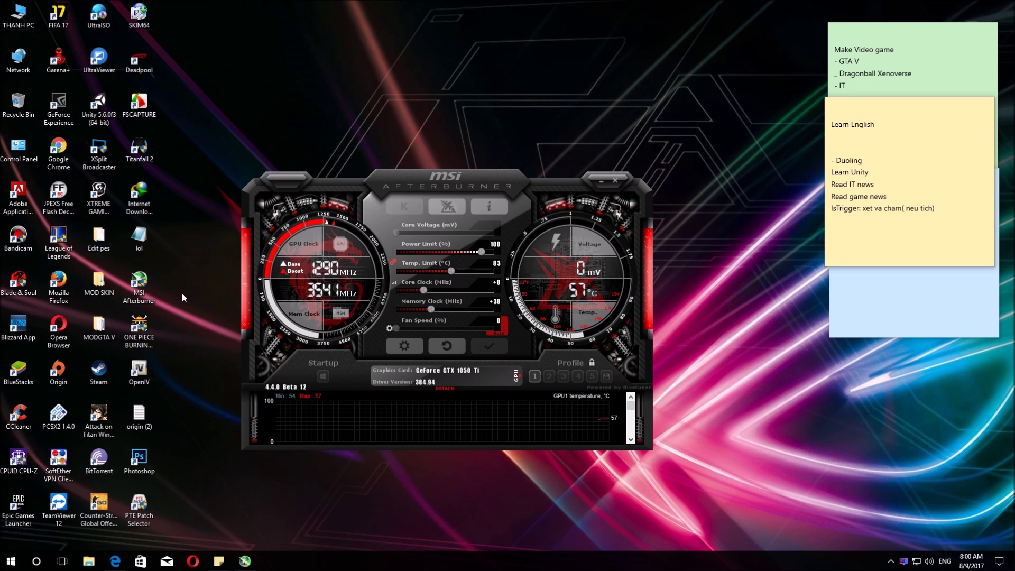
drag(451, 181, 467, 116)
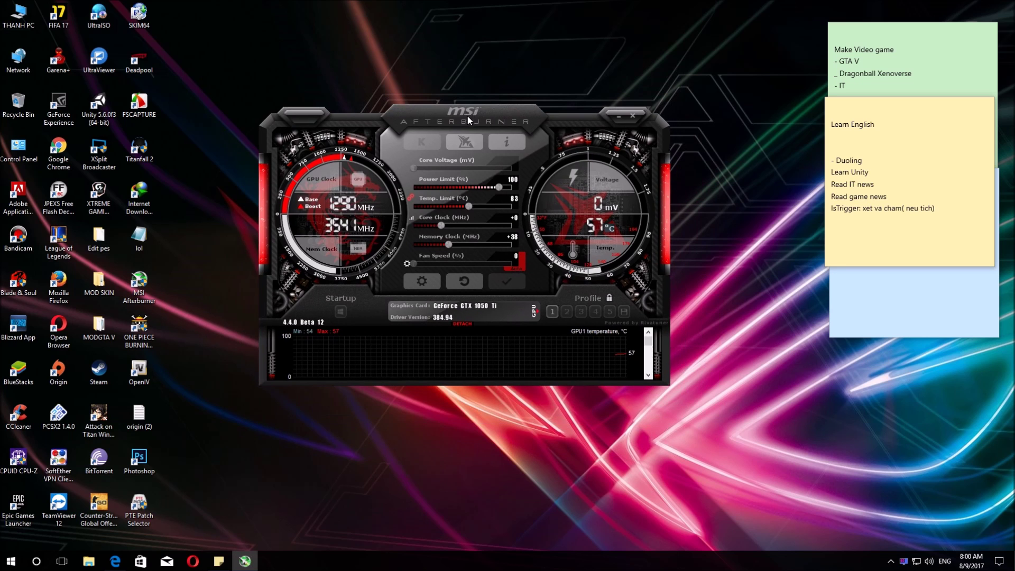
right_click(409, 81)
click(427, 107)
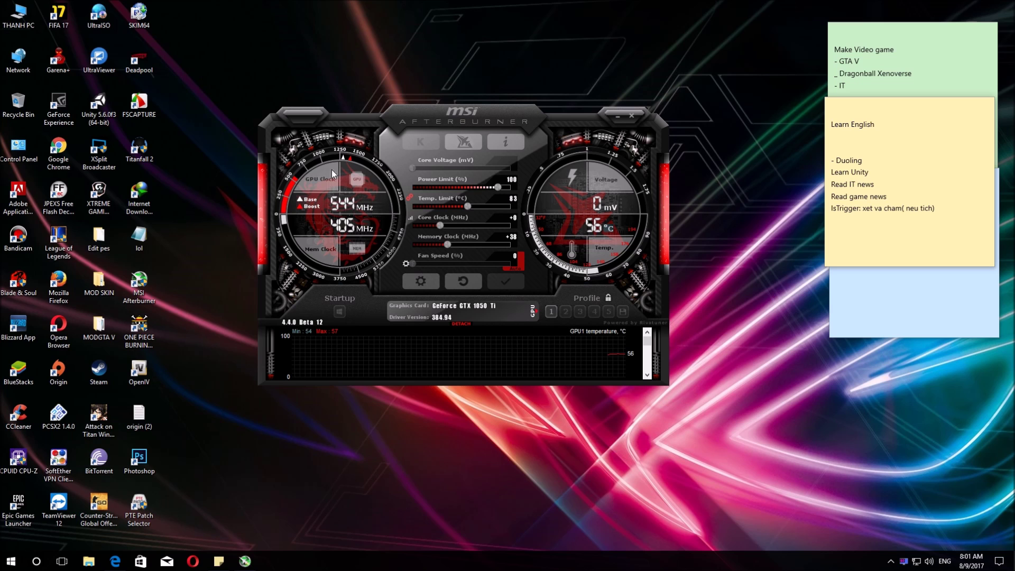
drag(436, 119, 404, 91)
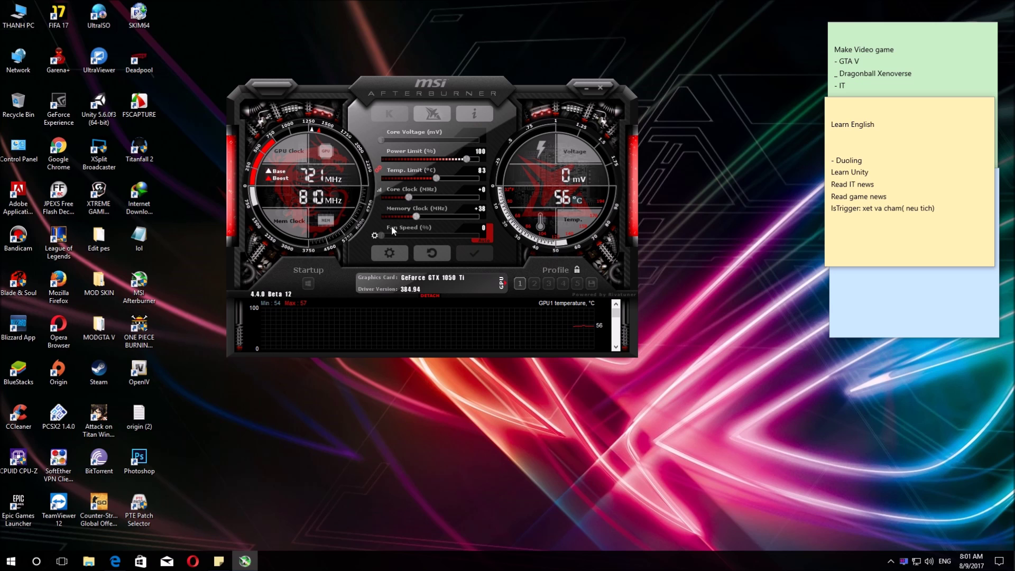
- Open the MSI Afterburner properties and bring up the hardware monitoring settings
click(391, 254)
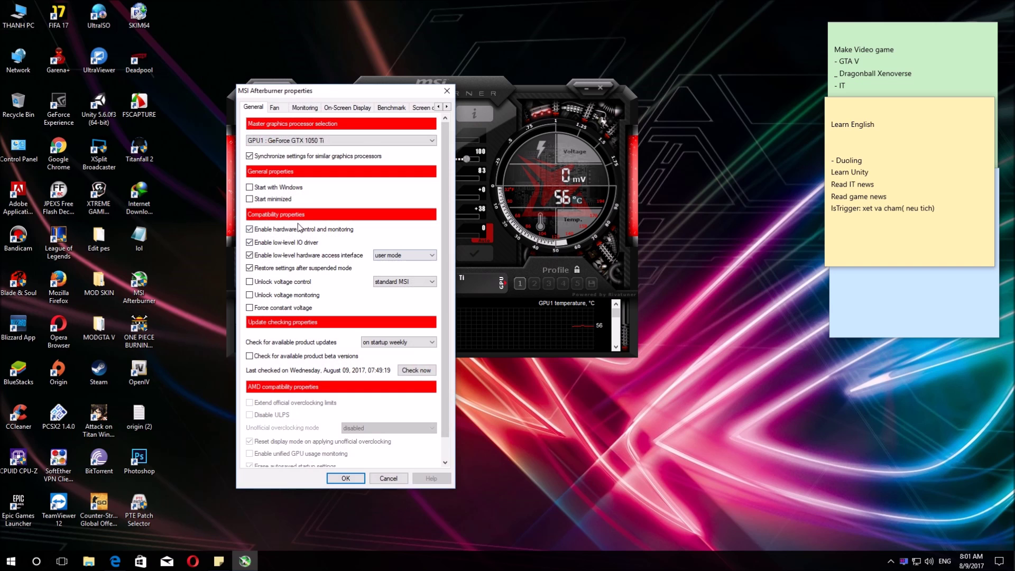
drag(338, 94, 418, 72)
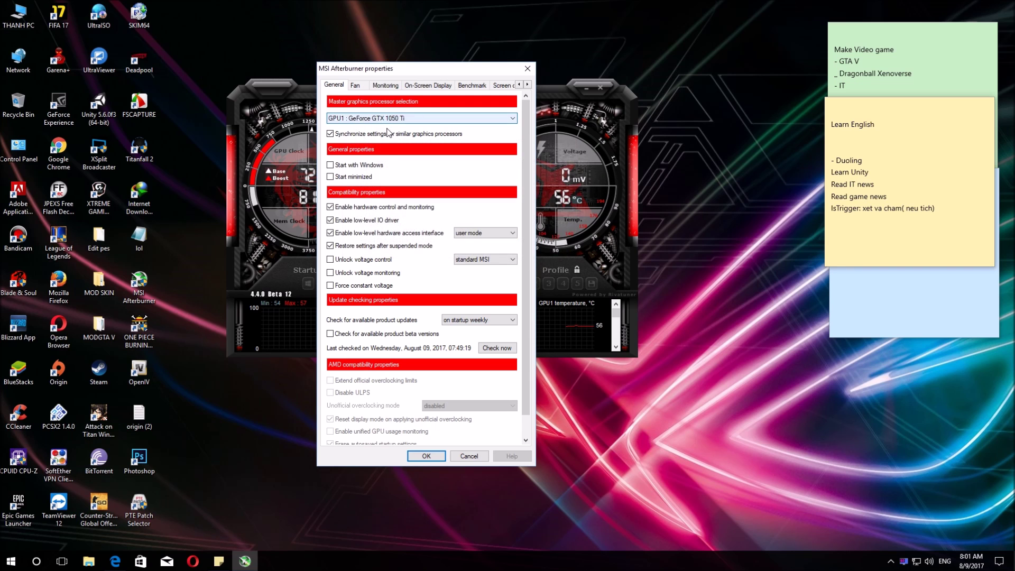
click(357, 87)
click(383, 88)
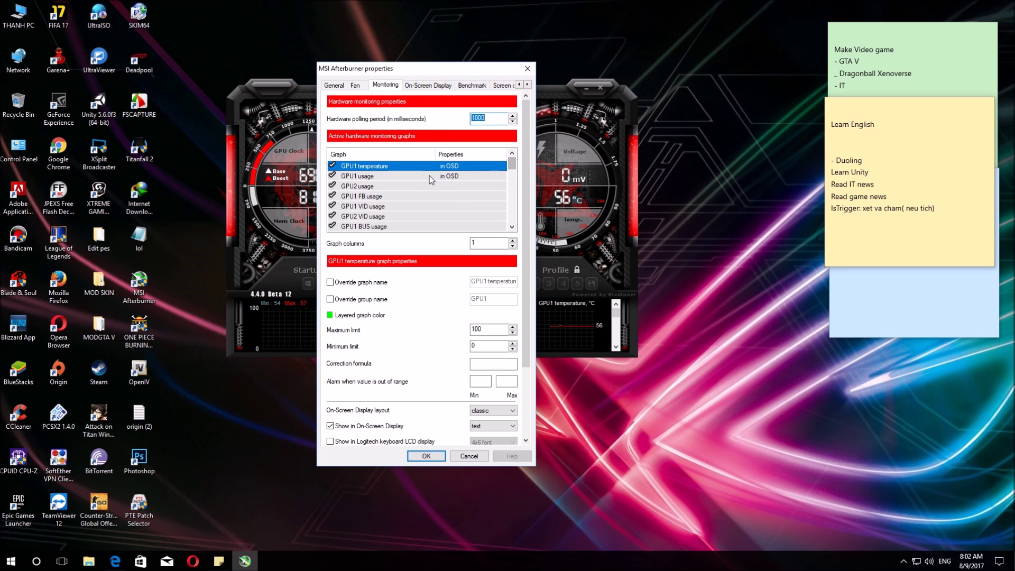
- Set the GPU1 memory usage graph to show in the On-Screen Display
scroll(402, 190, down, 2)
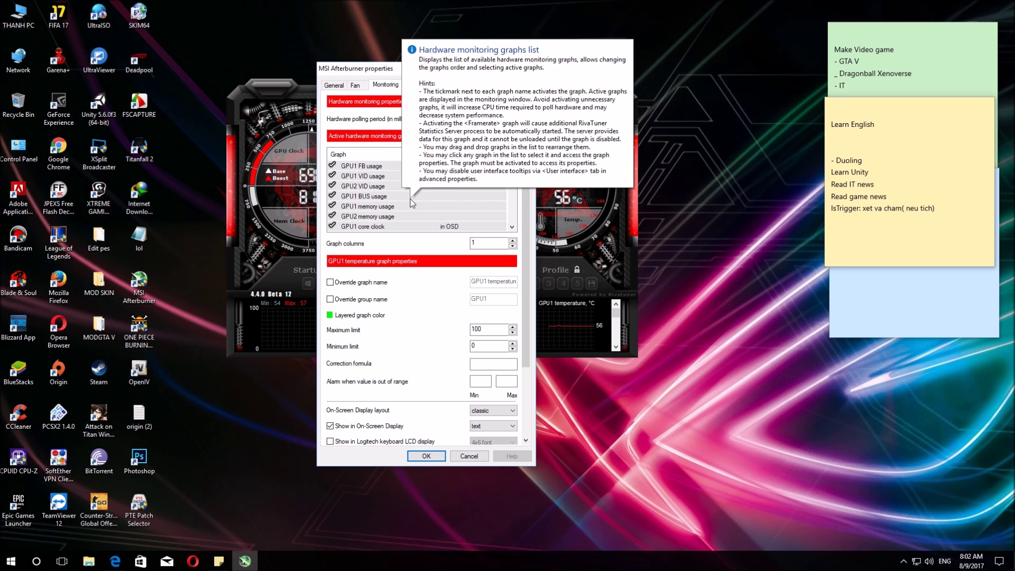
scroll(407, 197, down, 2)
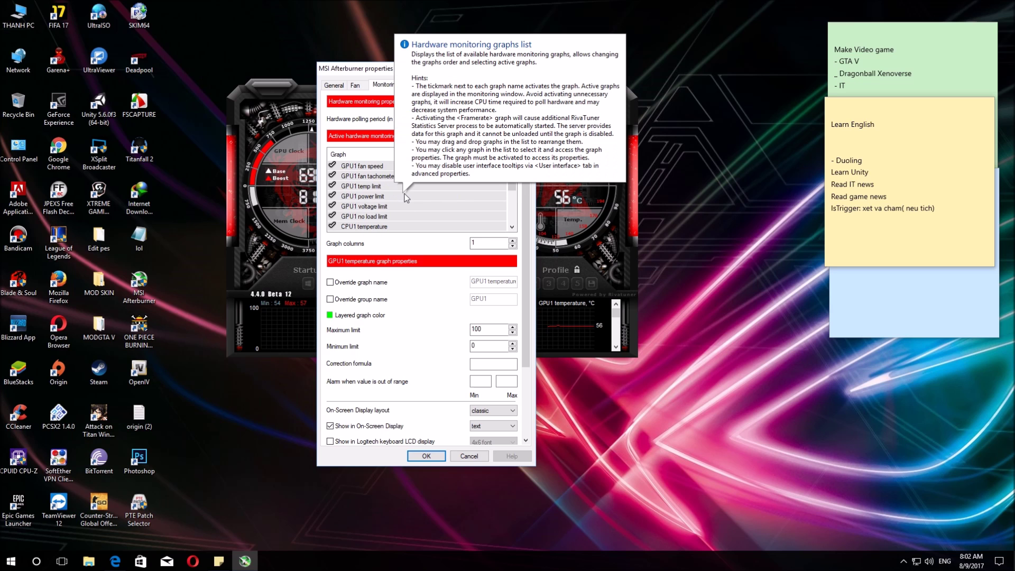
scroll(406, 197, up, 2)
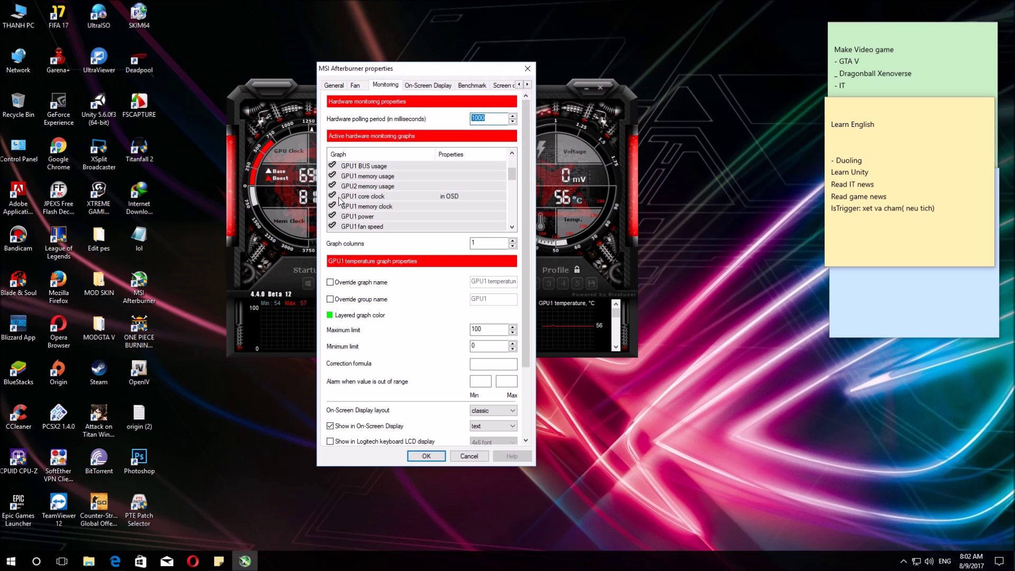
scroll(402, 198, up, 1)
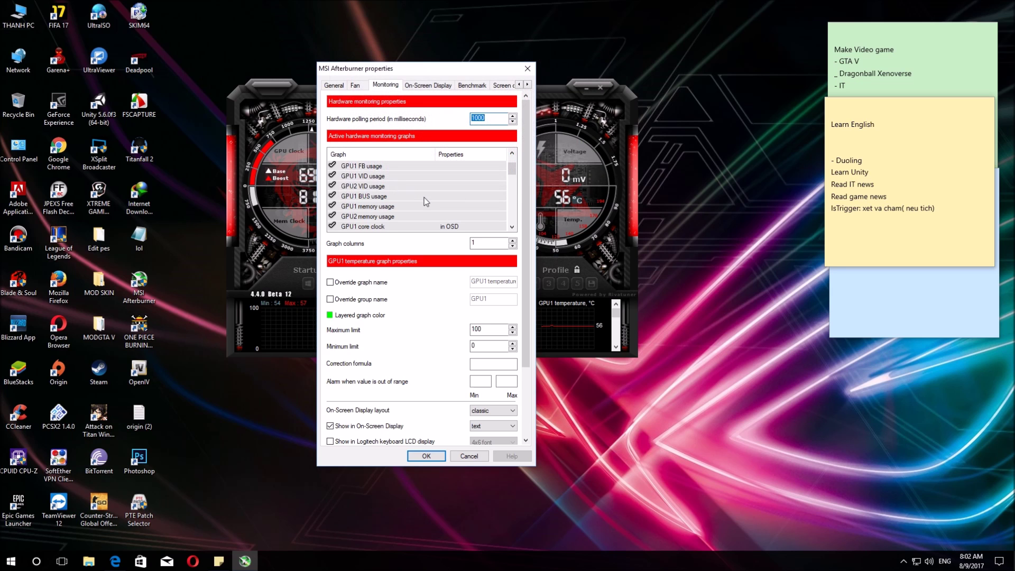
click(445, 207)
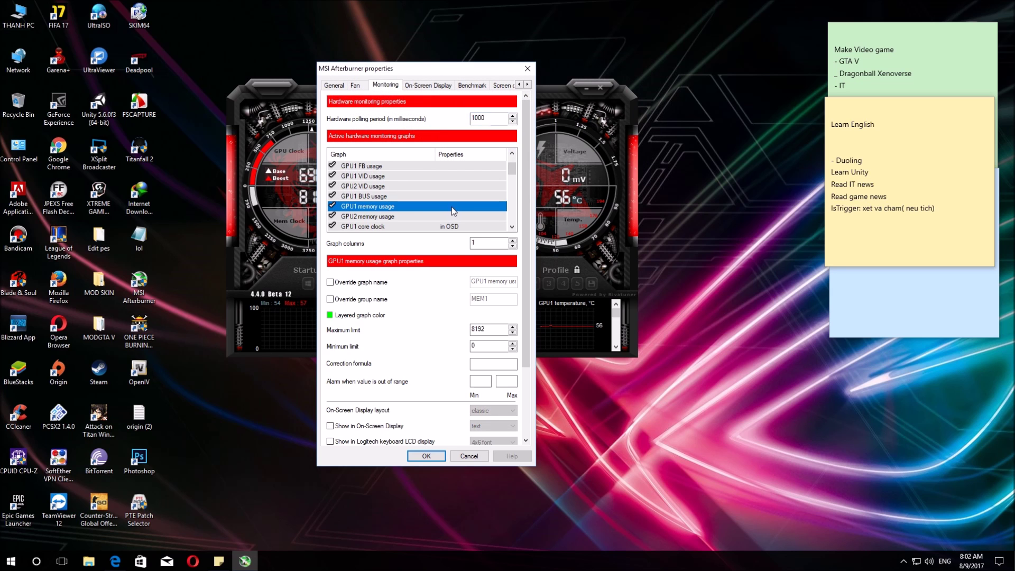
click(331, 427)
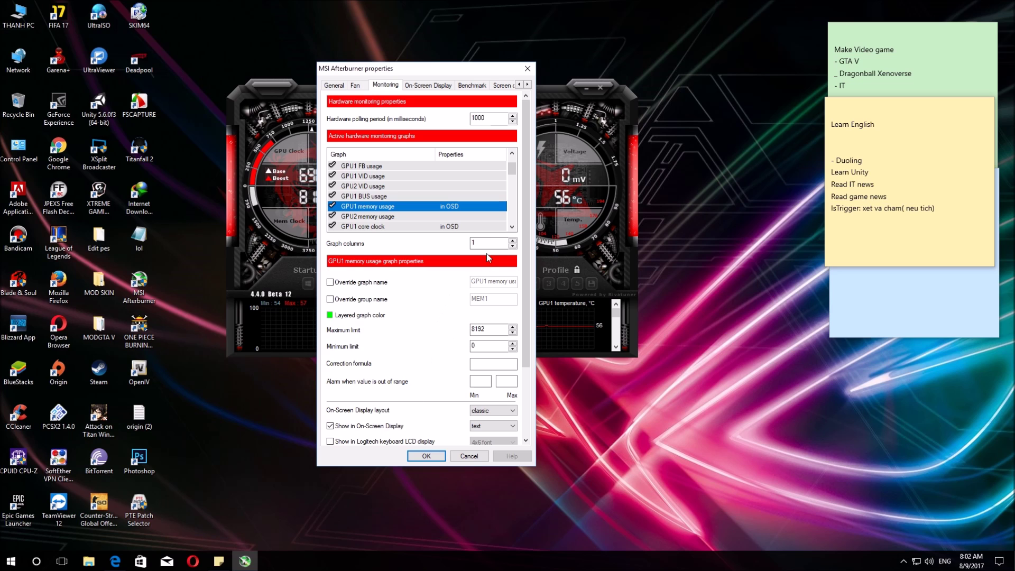
- Look through the remaining CPU, GPU, RAM and framerate graphs to check which are assigned to the On-Screen Display
drag(513, 170, 511, 194)
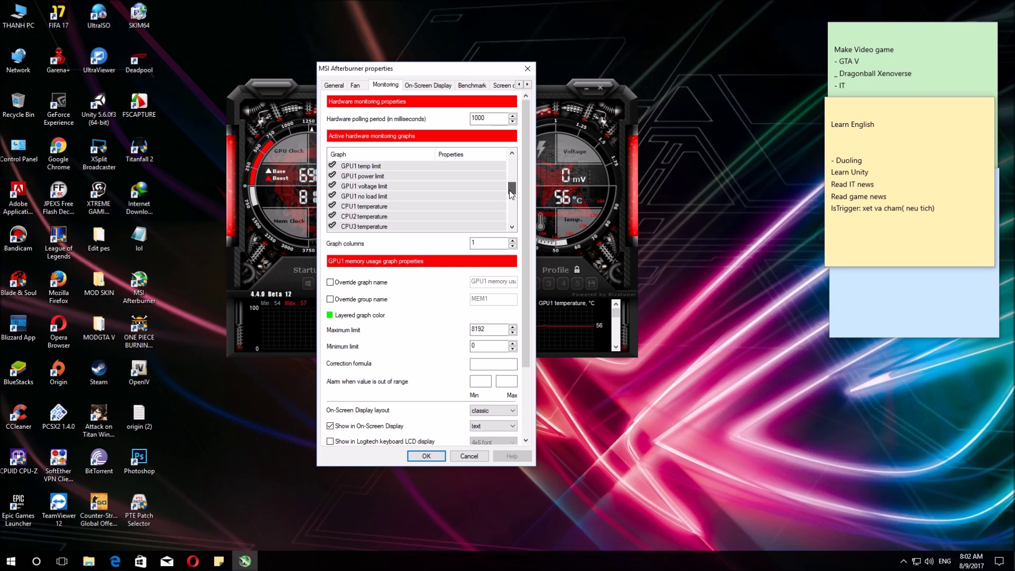
mouse_move(511, 195)
mouse_down()
mouse_move(508, 221)
mouse_move(517, 203)
mouse_up()
click(405, 219)
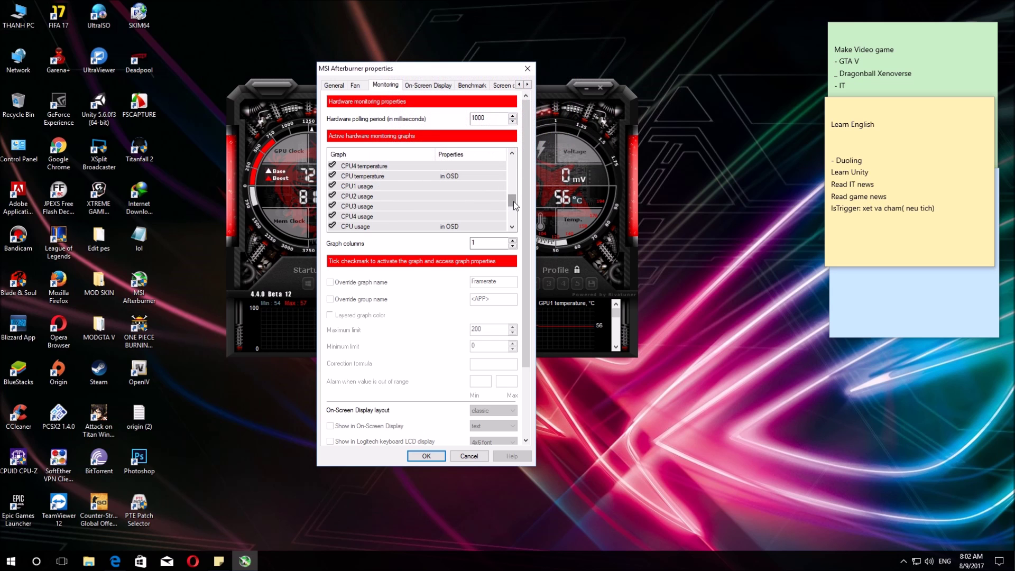
drag(514, 204, 513, 166)
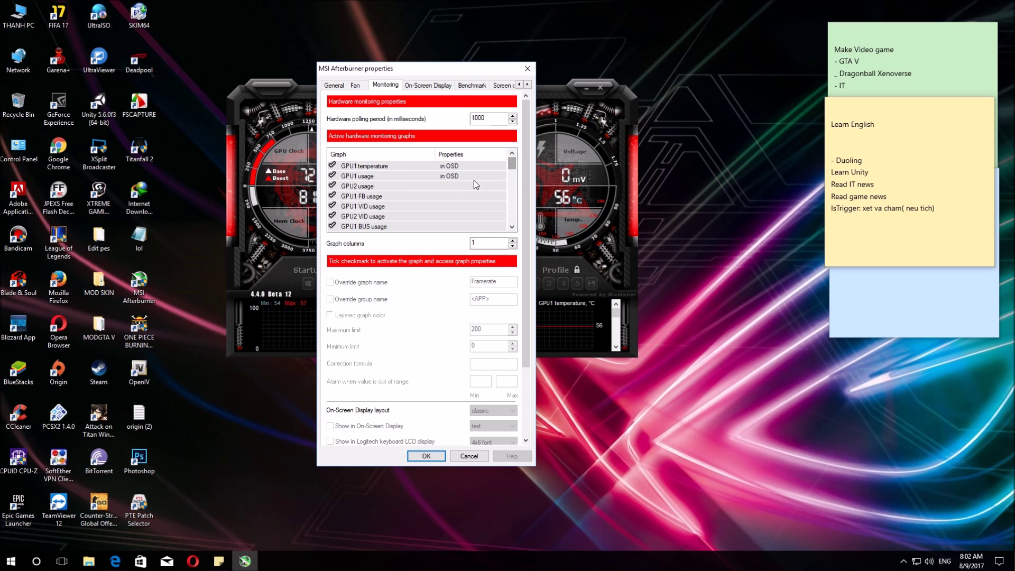
click(450, 186)
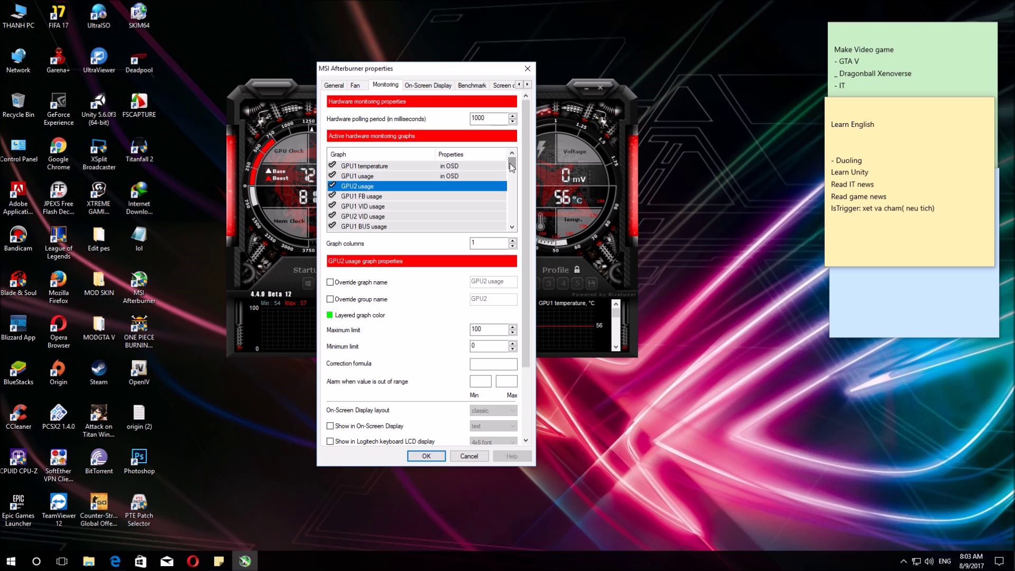
drag(510, 163, 505, 218)
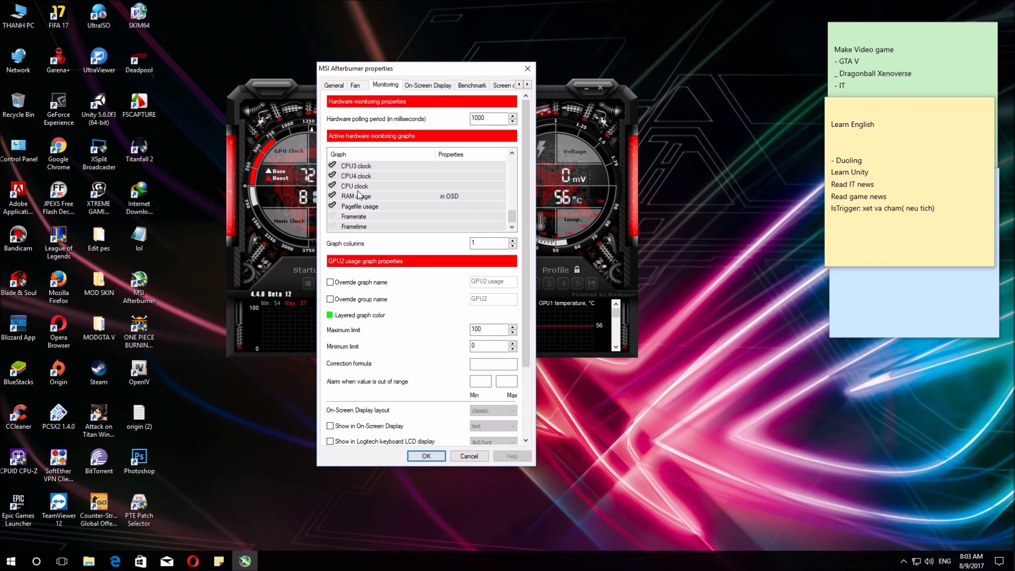
- Review the On-Screen Display, Benchmark and Screen capture settings, return to the monitoring settings, and close the properties without applying
click(428, 86)
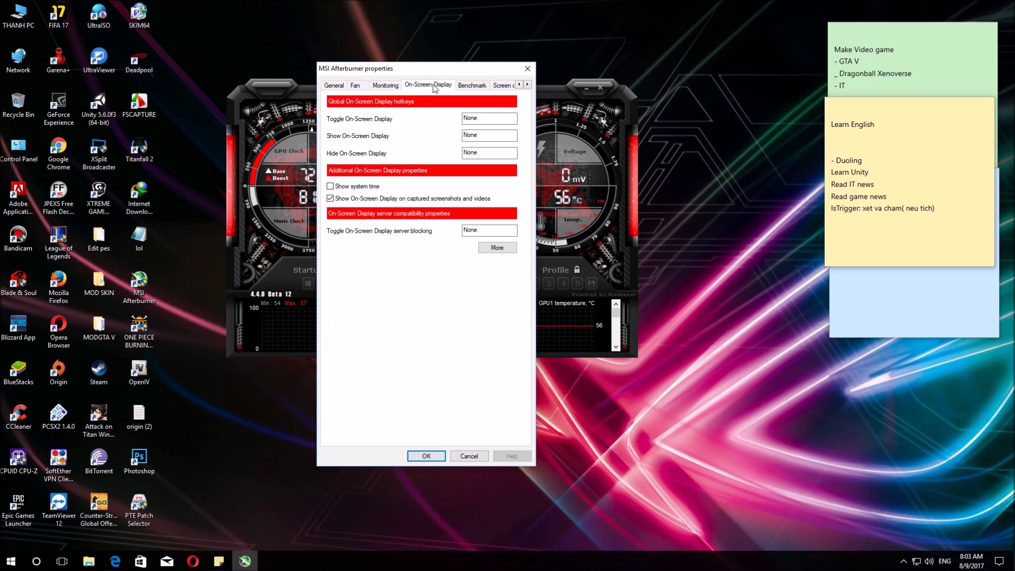
click(474, 86)
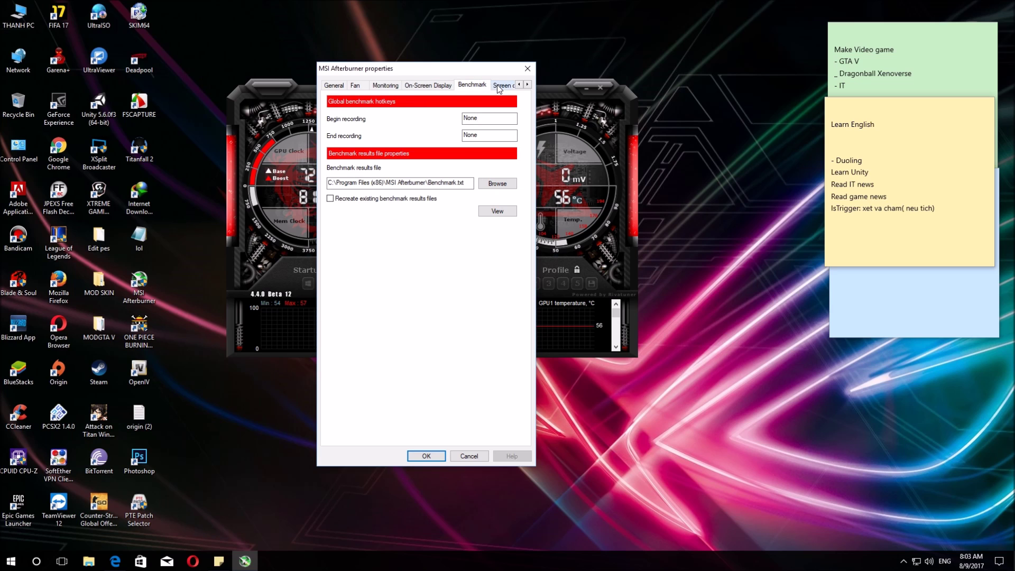
click(499, 87)
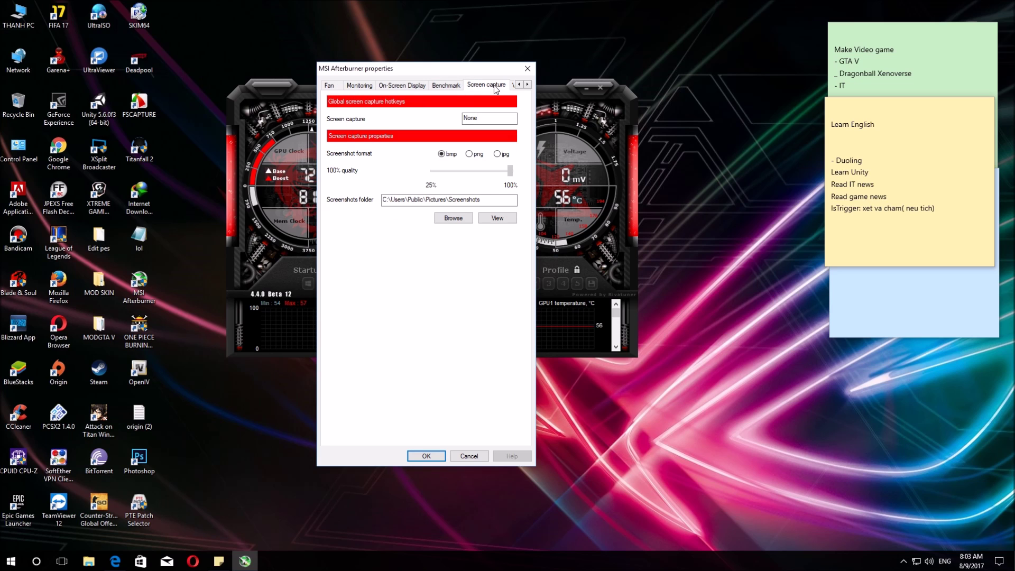
click(376, 86)
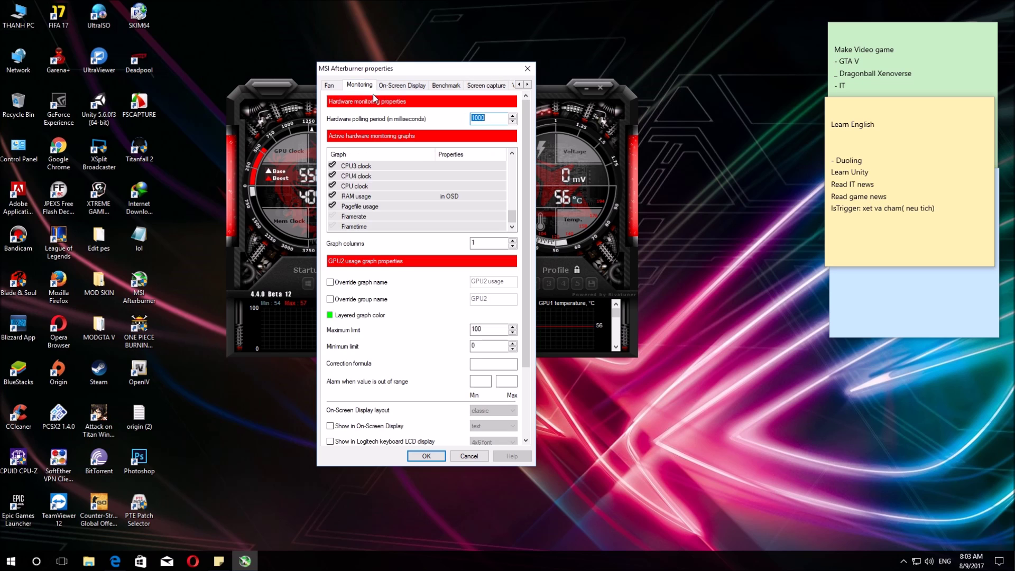
drag(434, 74, 463, 47)
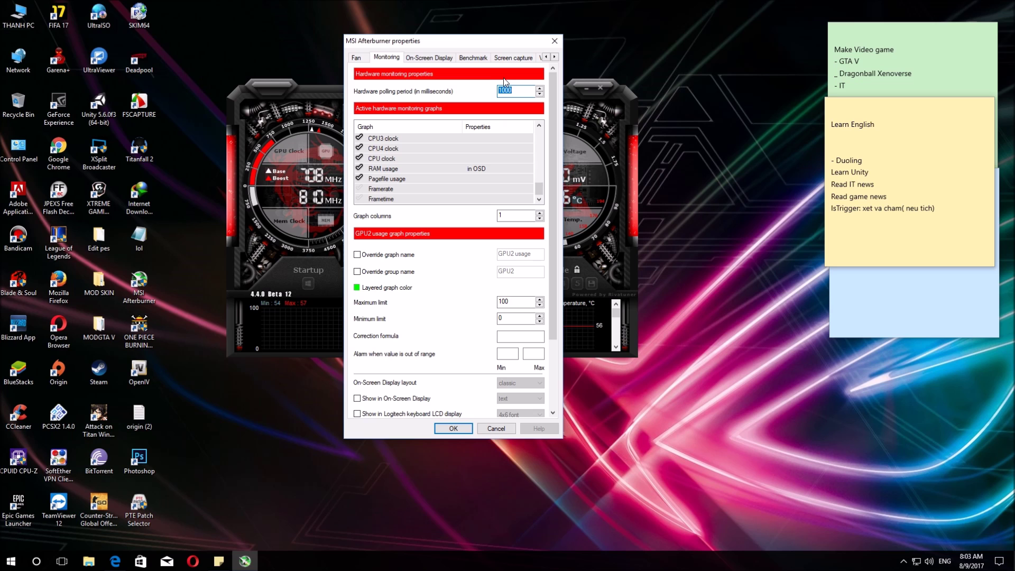
click(553, 41)
- Bring up the running RivaTuner Statistics Server and arrange its window in front of MSI Afterburner
click(904, 561)
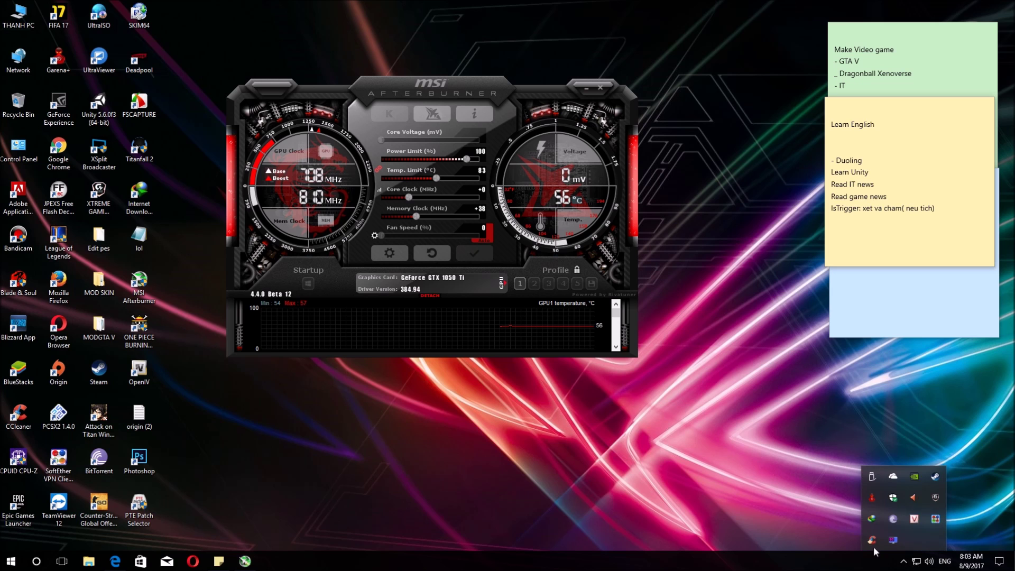
click(898, 538)
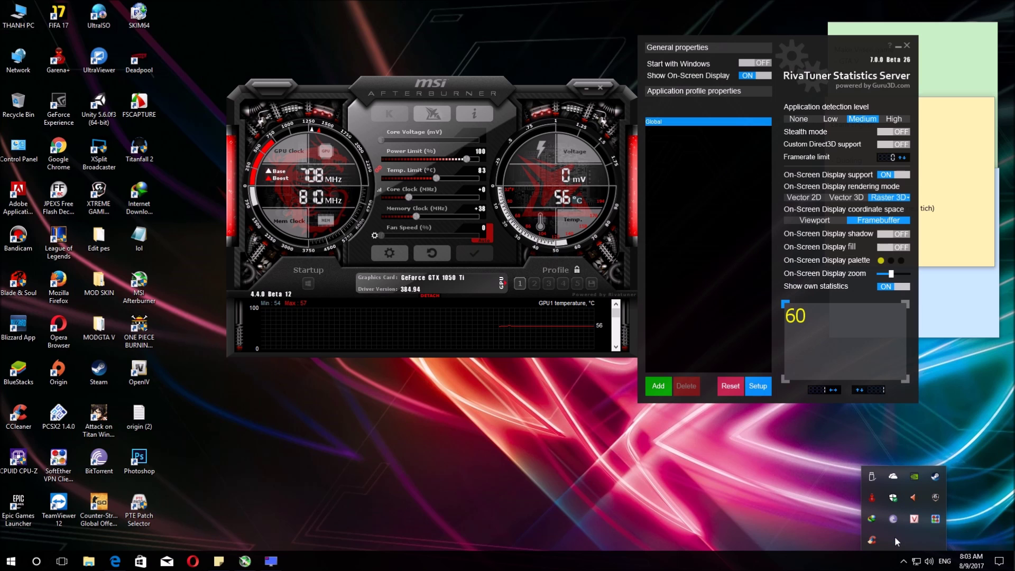
drag(798, 48, 491, 95)
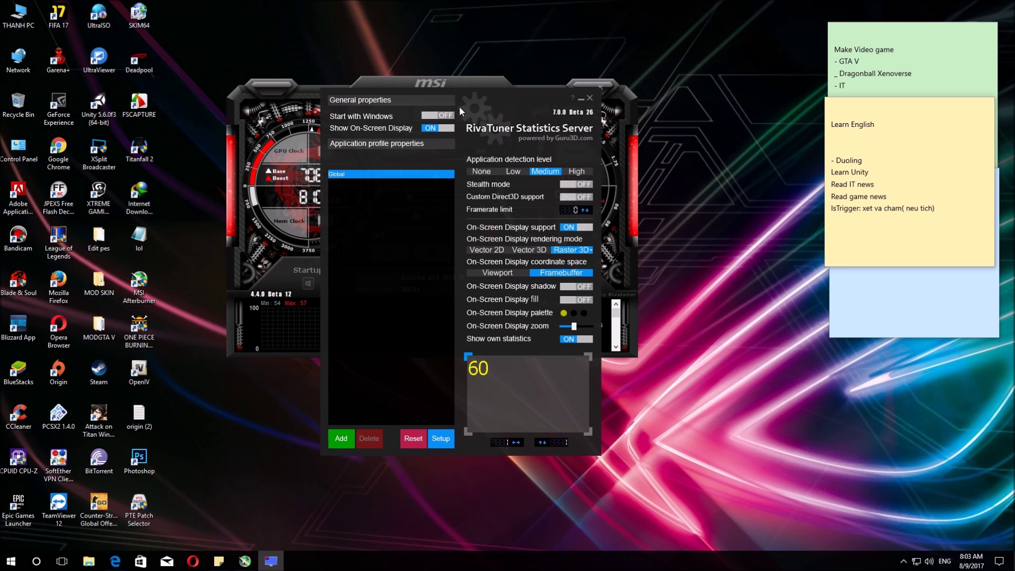
mouse_move(472, 92)
mouse_down()
mouse_move(529, 91)
mouse_move(459, 94)
mouse_up()
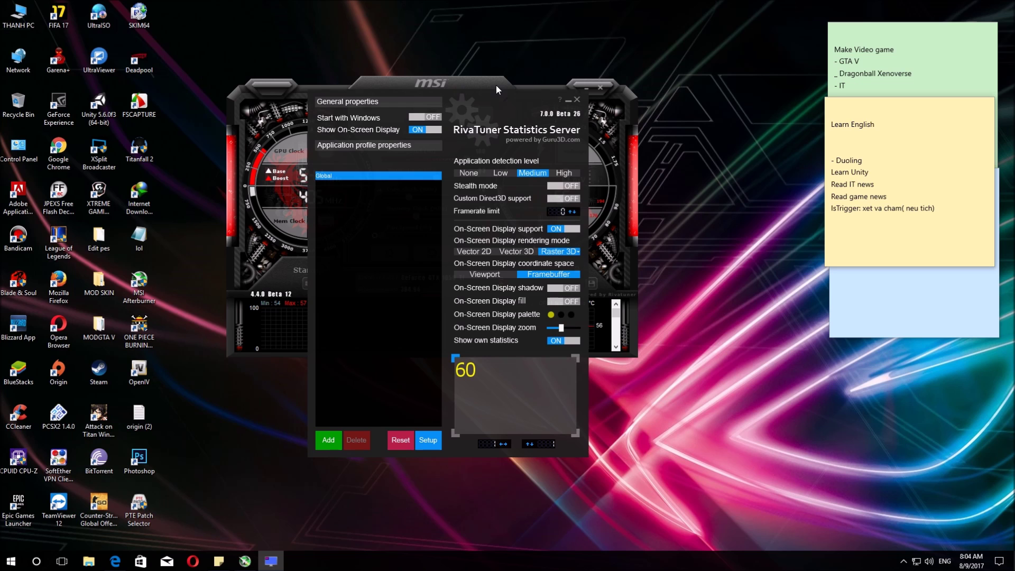
drag(496, 85, 490, 54)
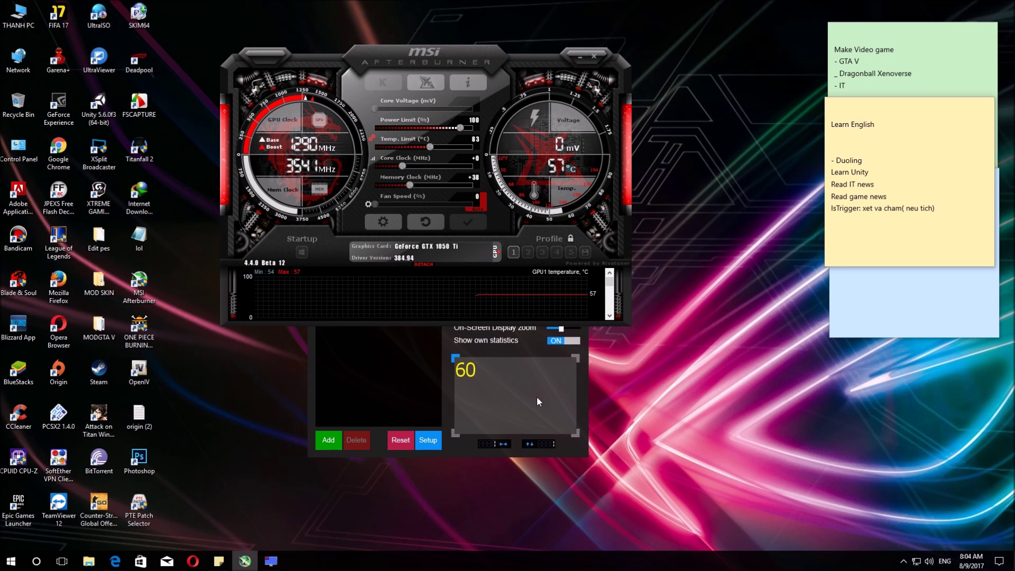
click(576, 382)
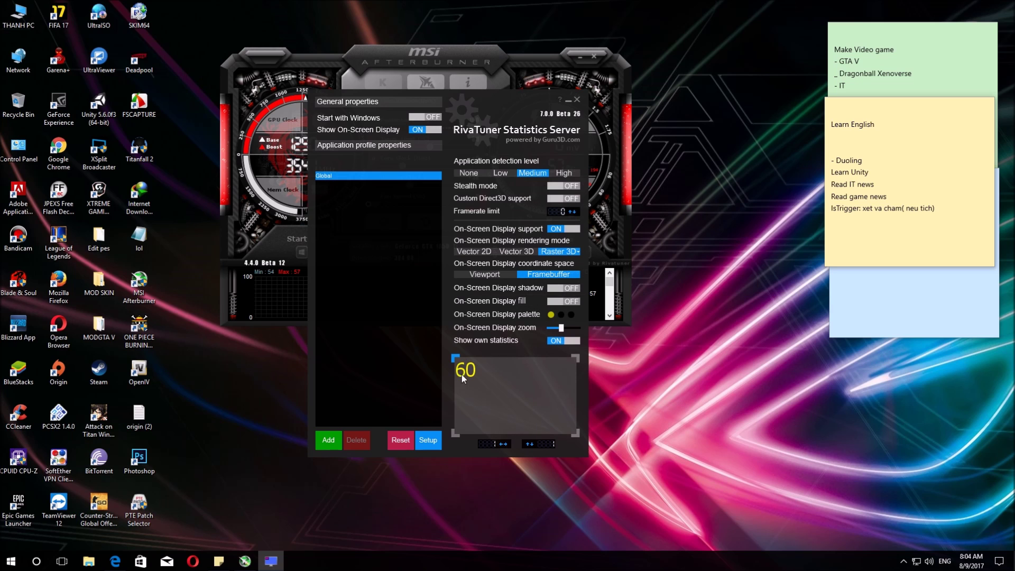
- Try out the On-Screen Display's horizontal position and zoom adjustments
click(506, 443)
click(502, 446)
drag(557, 330, 561, 331)
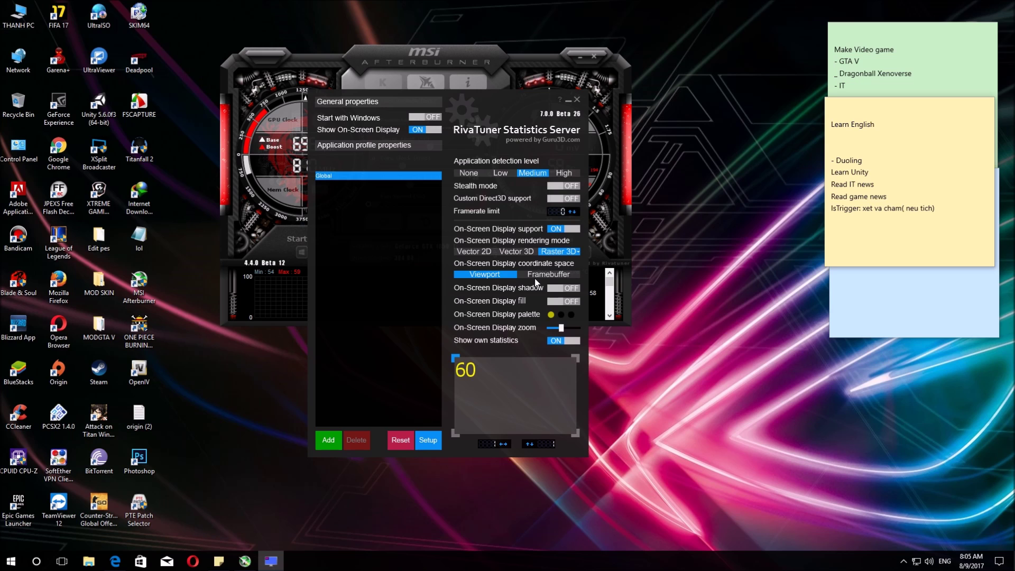
- Set the On-Screen Display coordinate space to Framebuffer and inspect the palette's first colour and the zoom without changing them
click(552, 315)
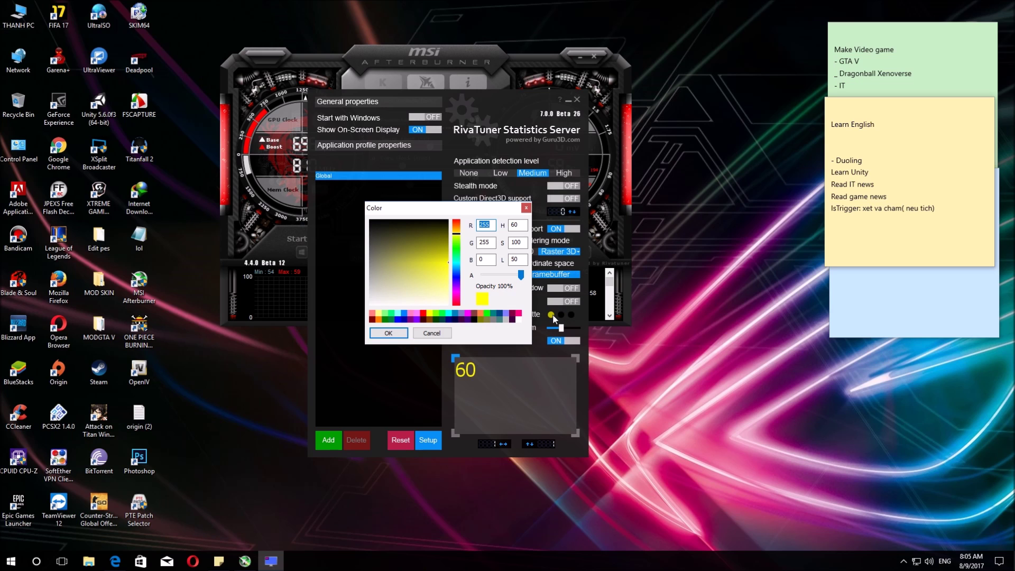
click(526, 207)
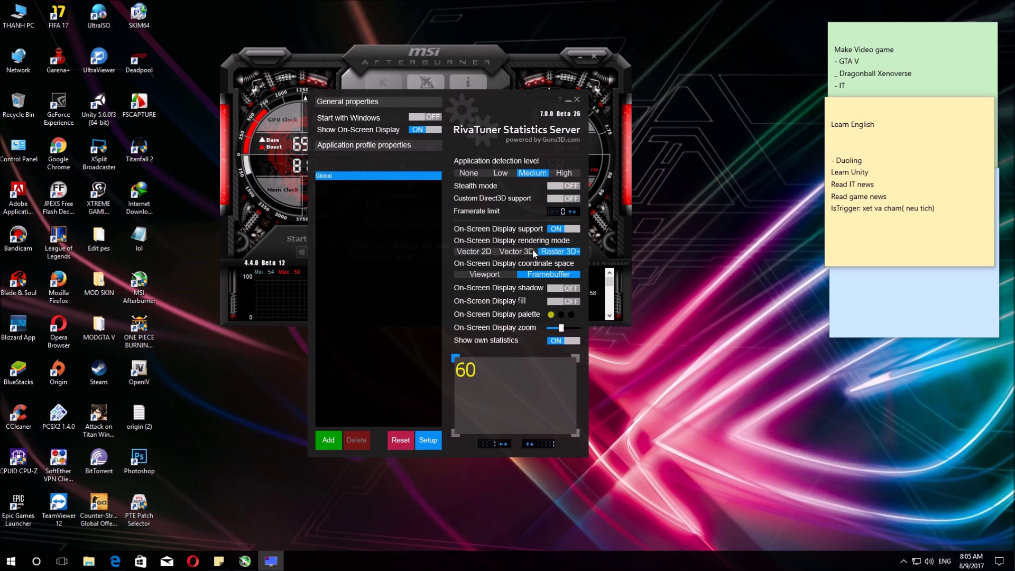
click(551, 315)
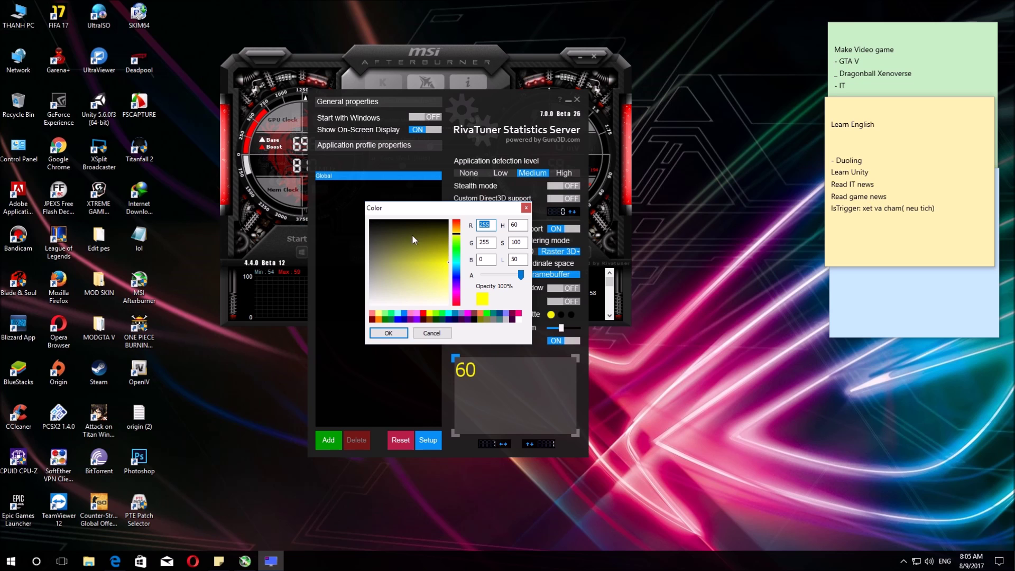
drag(464, 205, 676, 185)
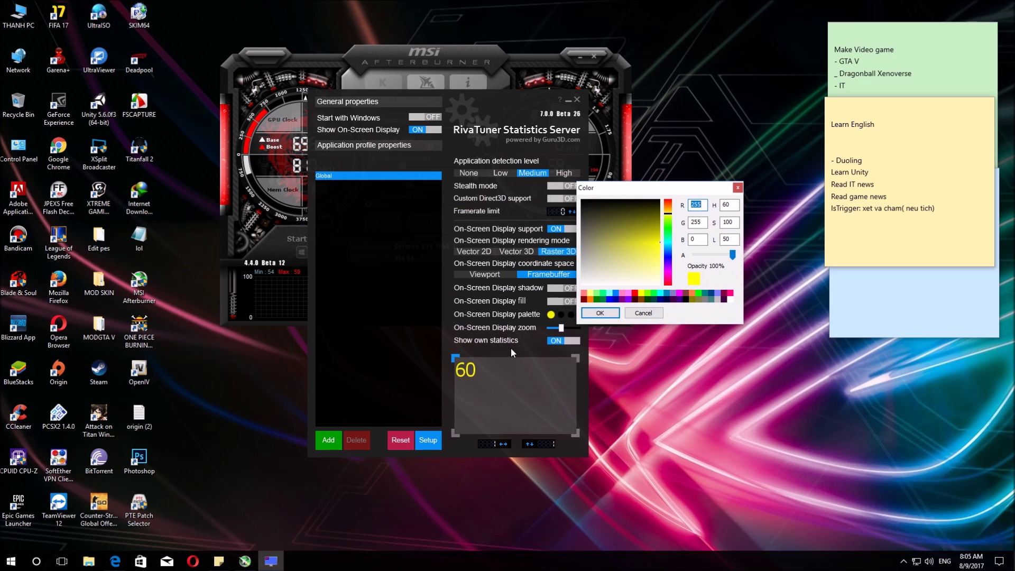
click(738, 188)
drag(561, 329, 563, 329)
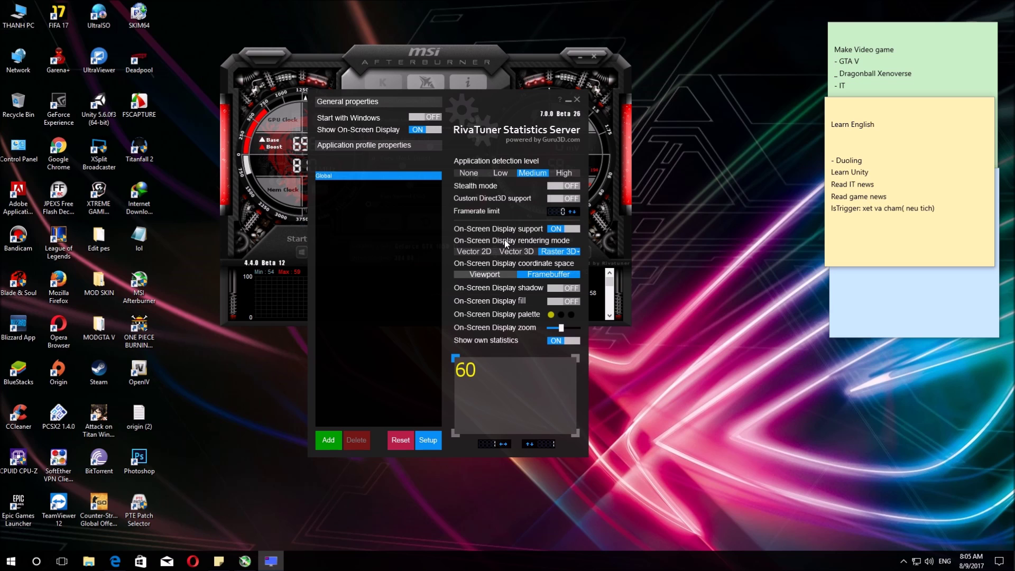
- Close the RivaTuner Statistics Server window and check the hidden tray icons for it
click(577, 98)
click(906, 561)
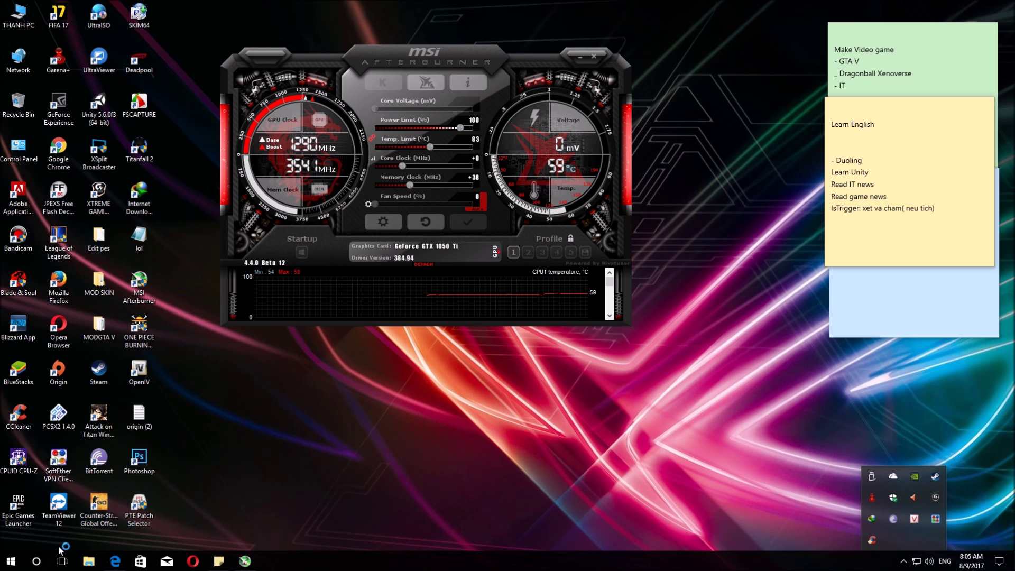
click(599, 303)
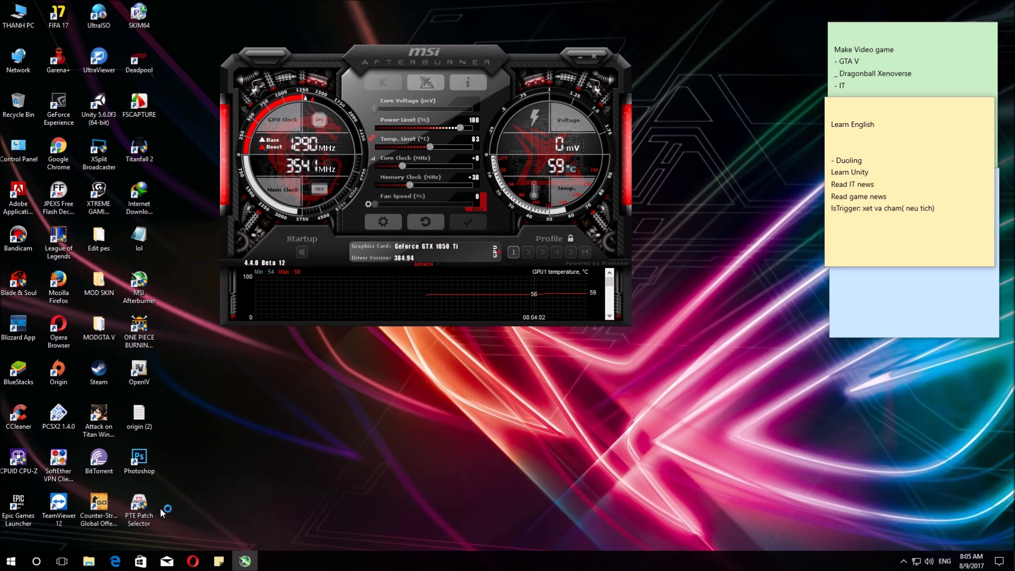
- Search Windows for "riv", launch RivaTuner Statistics Server again and check for it among the hidden tray icons
click(40, 562)
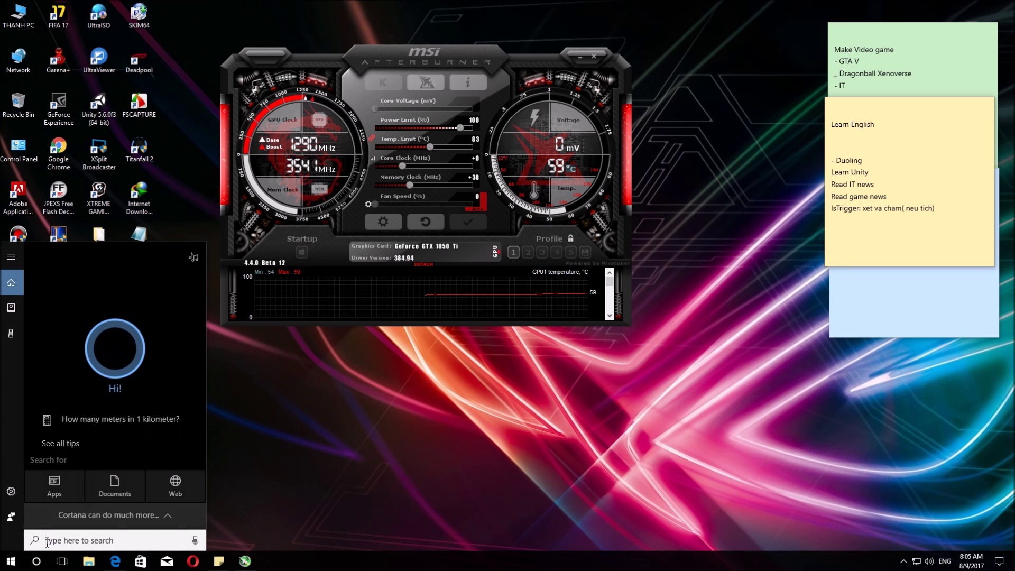
text(riv)
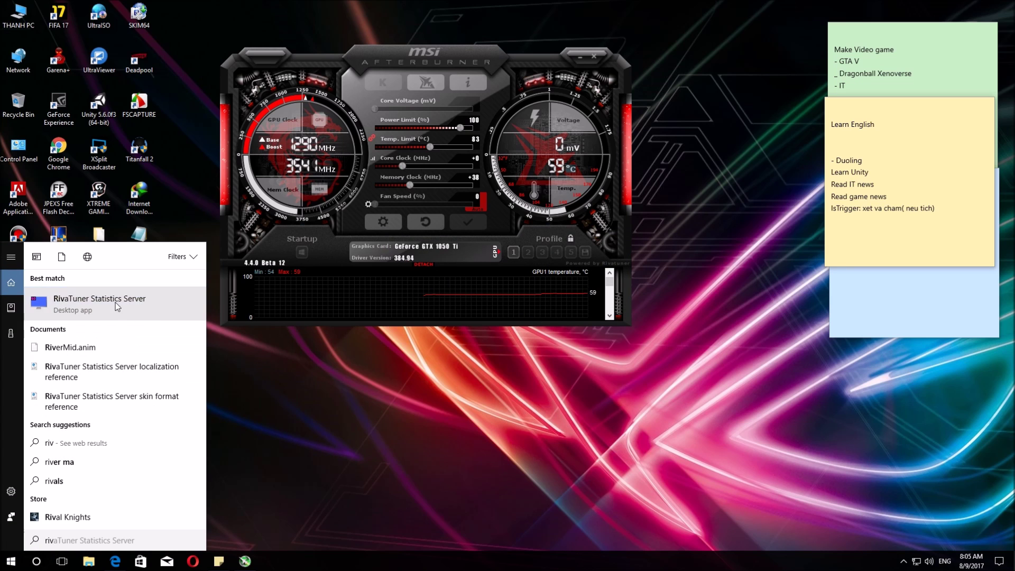
click(115, 303)
click(466, 361)
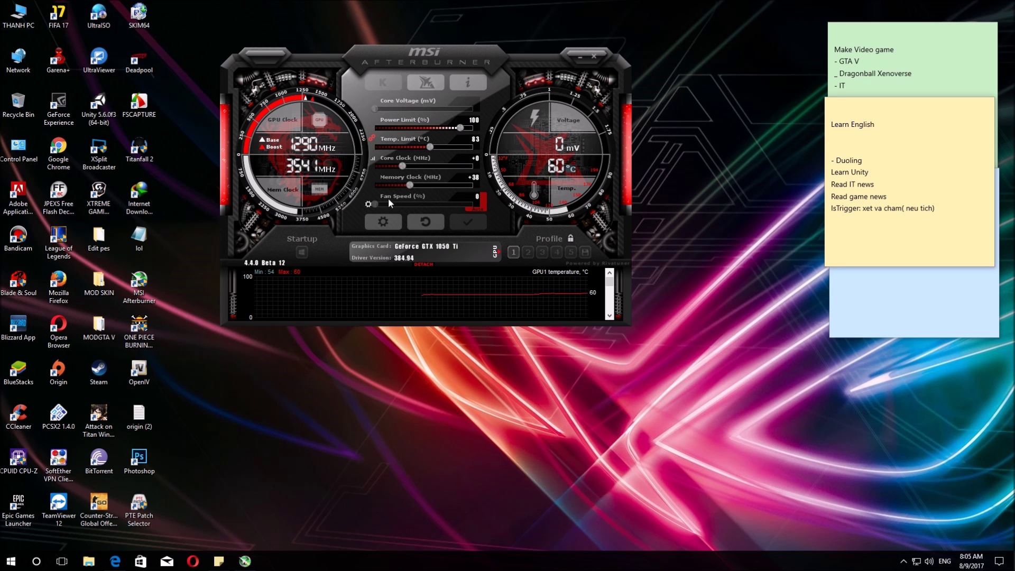
click(903, 561)
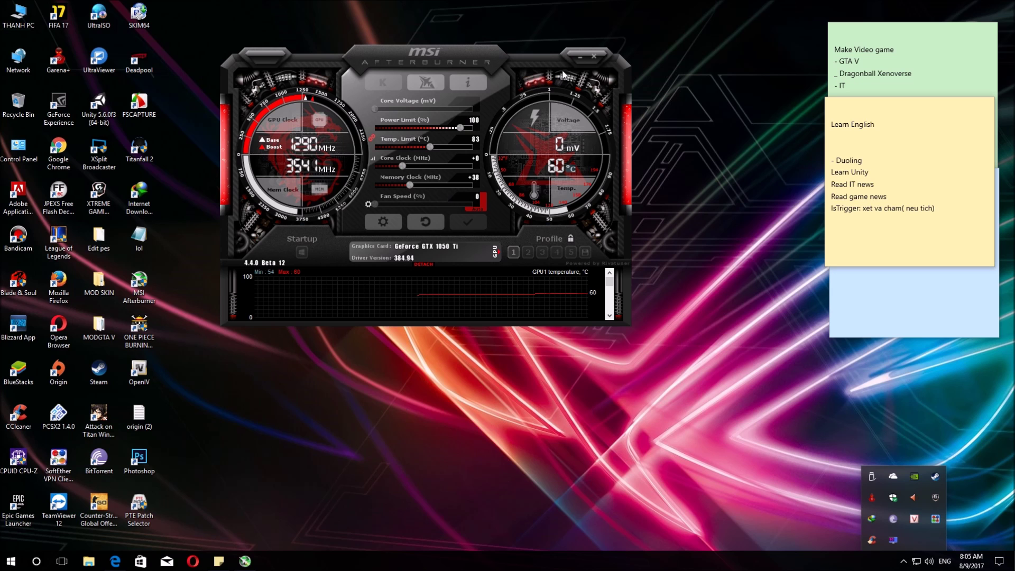
- Minimize MSI Afterburner and refresh the desktop several times
click(576, 56)
right_click(399, 176)
click(407, 205)
right_click(388, 174)
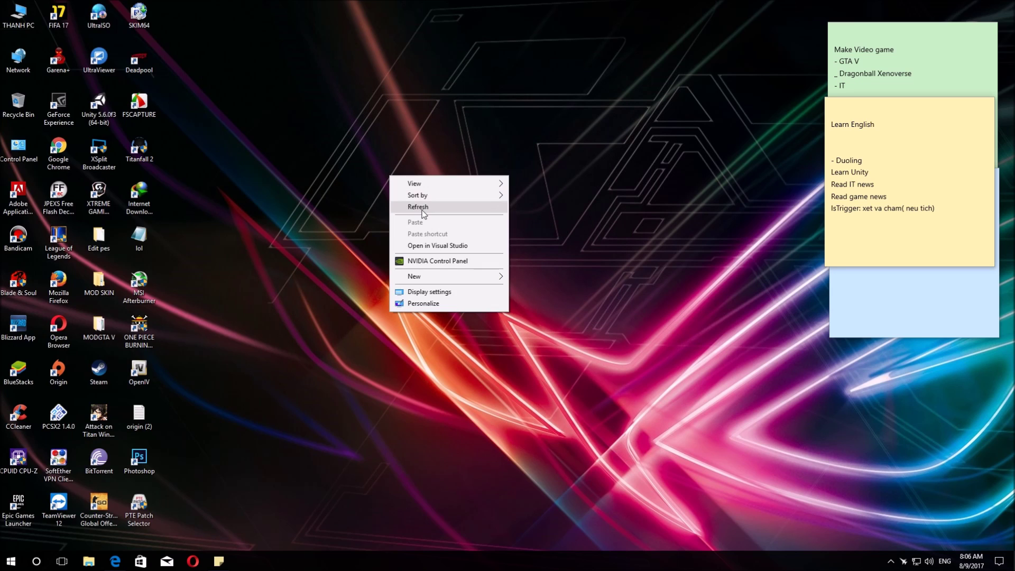
click(398, 207)
right_click(358, 168)
click(381, 201)
right_click(320, 161)
click(350, 193)
right_click(327, 165)
click(355, 195)
right_click(300, 160)
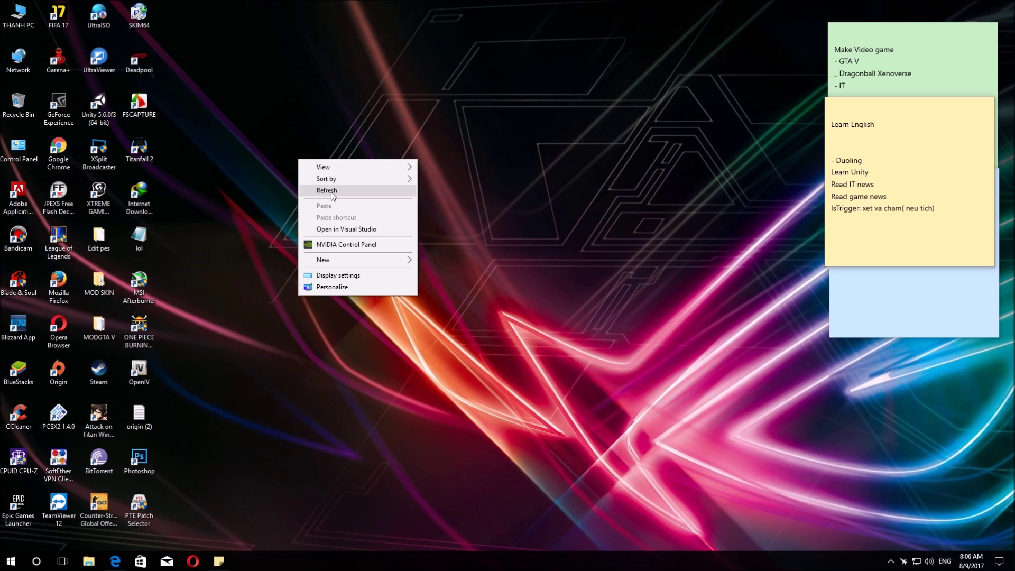
click(318, 191)
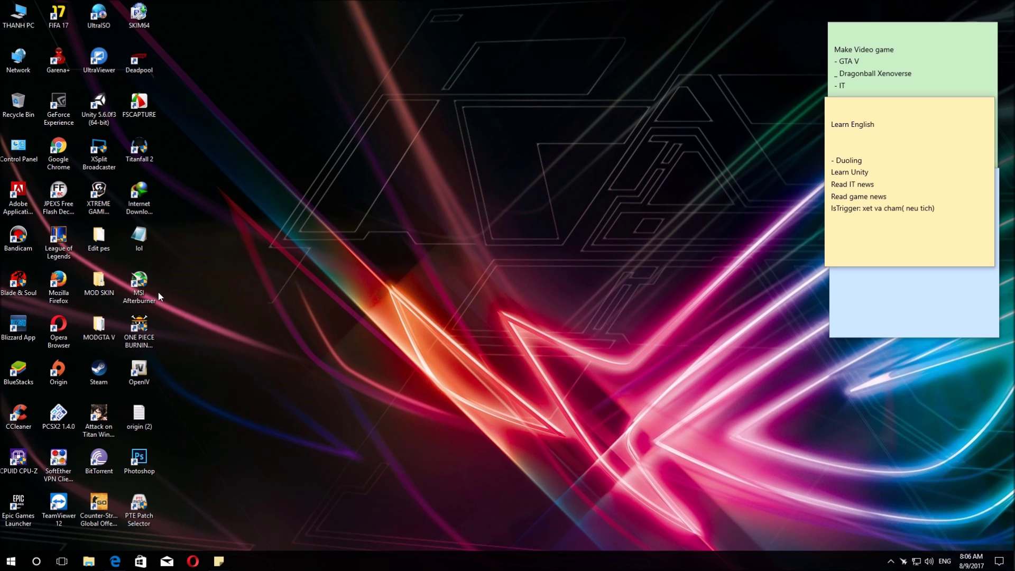
- Launch ONE PIECE BURNING BLOOD from the desktop and allow it to make changes to the device
double_click(138, 326)
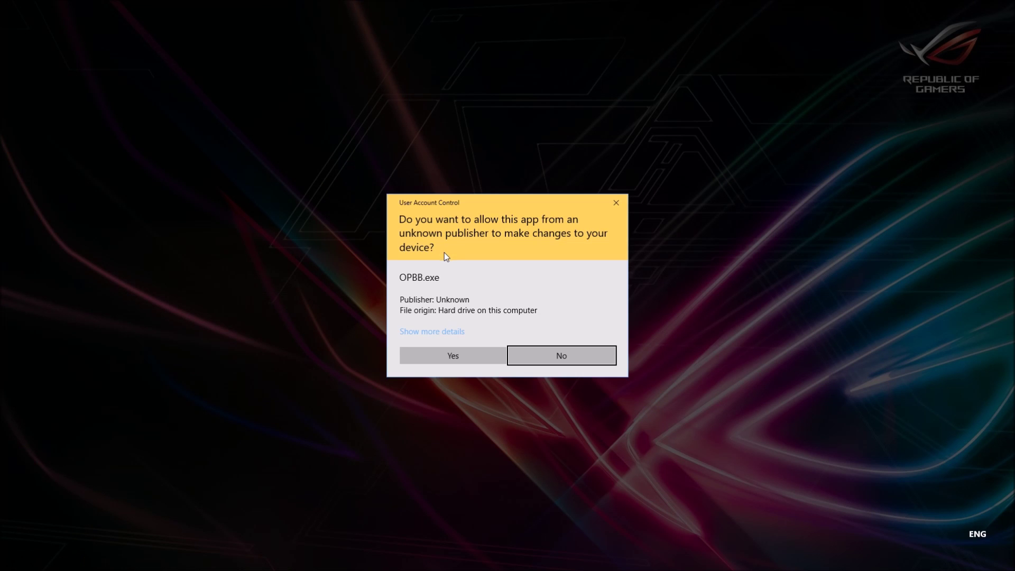
click(446, 354)
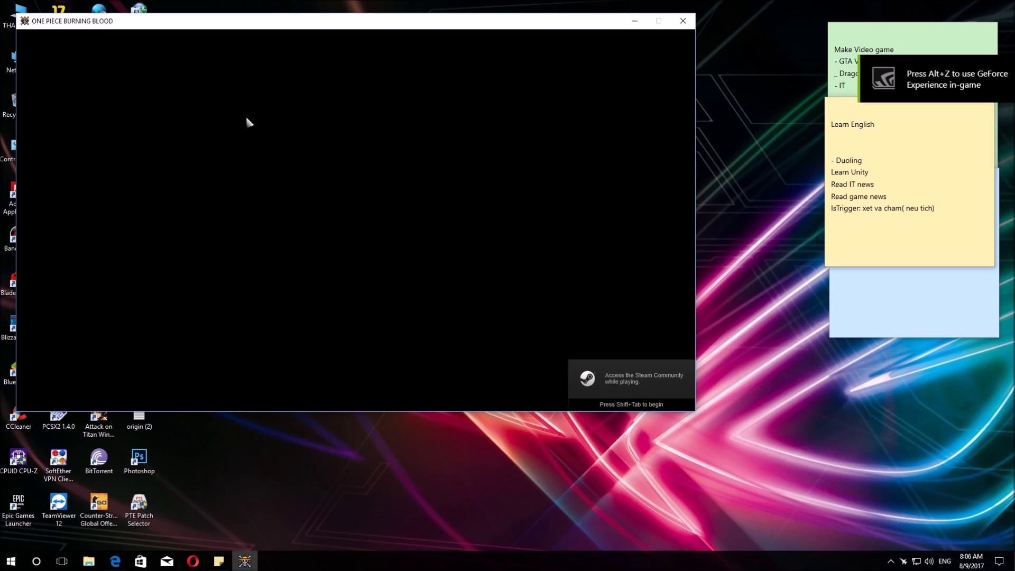
- Restore MSI Afterburner over the game, review its fan and monitoring properties, and accept them unchanged
click(903, 562)
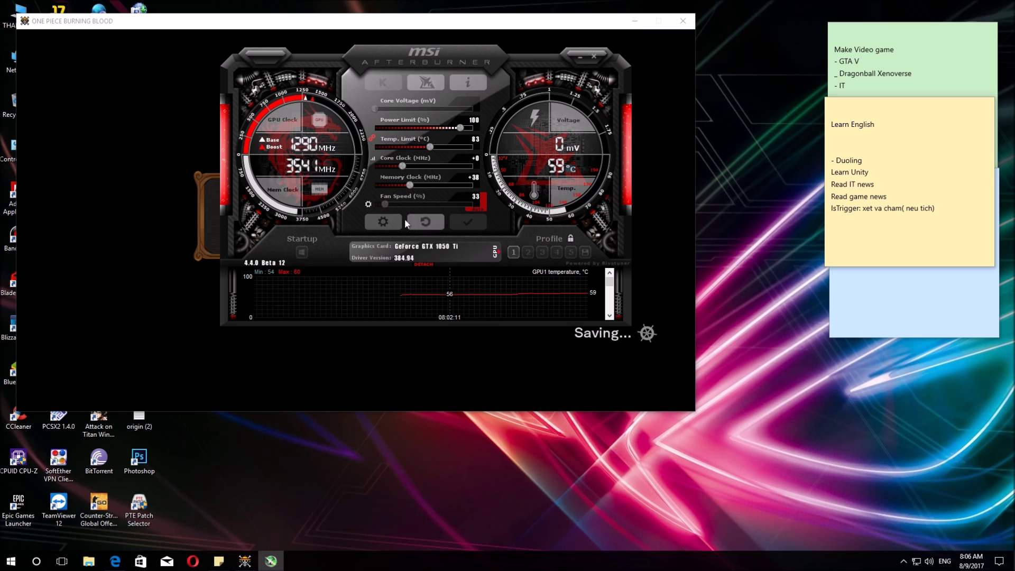
click(383, 221)
click(268, 76)
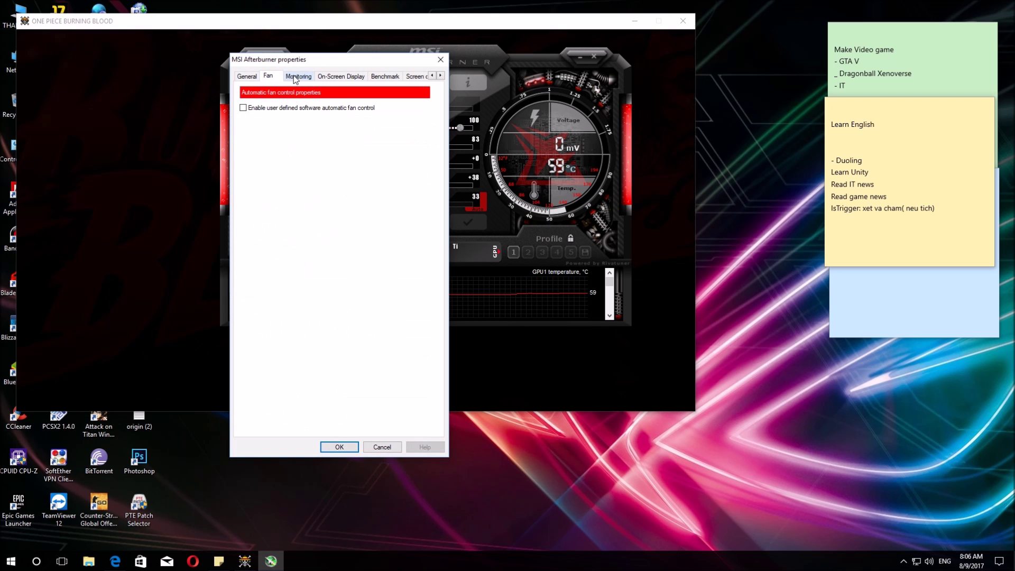
click(299, 76)
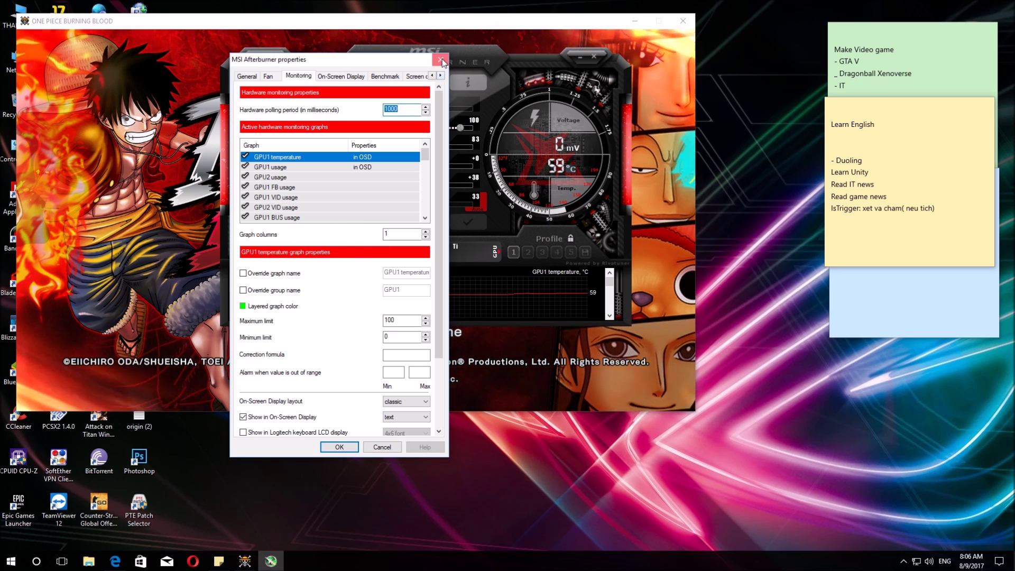
click(339, 447)
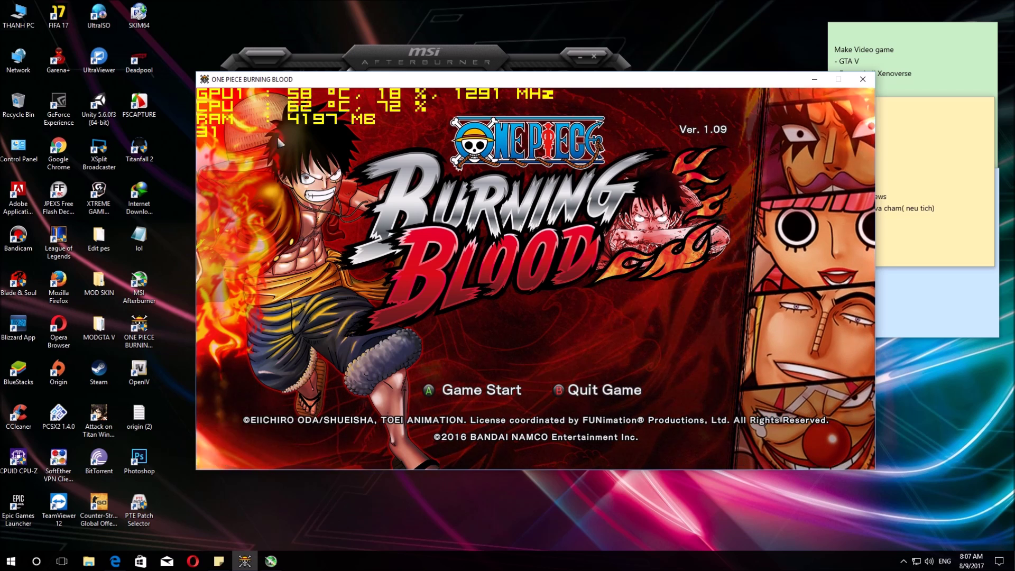
- Check the On-Screen Display statistics in the running game and open the GeForce Experience overlay
key(Return)
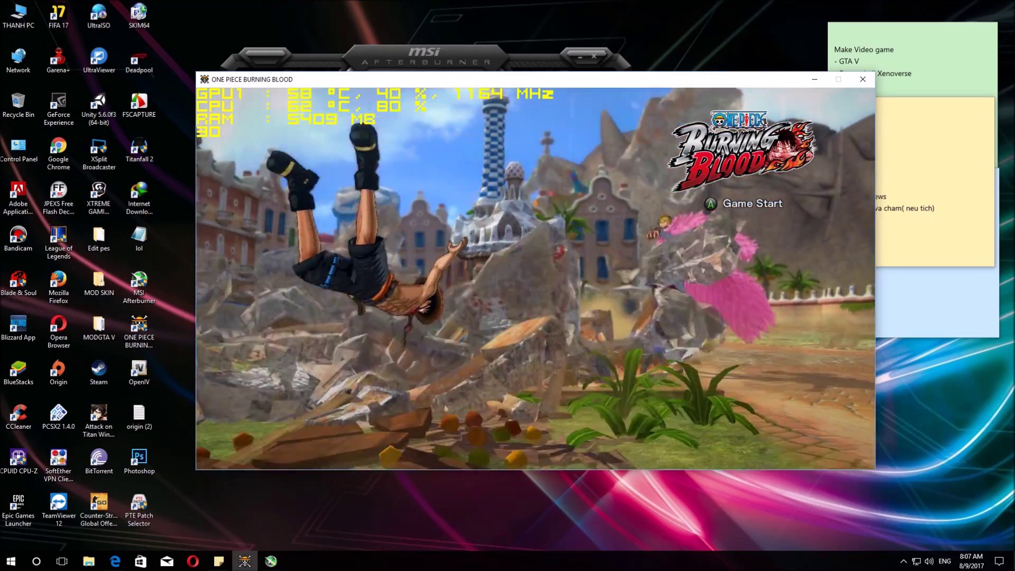
key(alt+z)
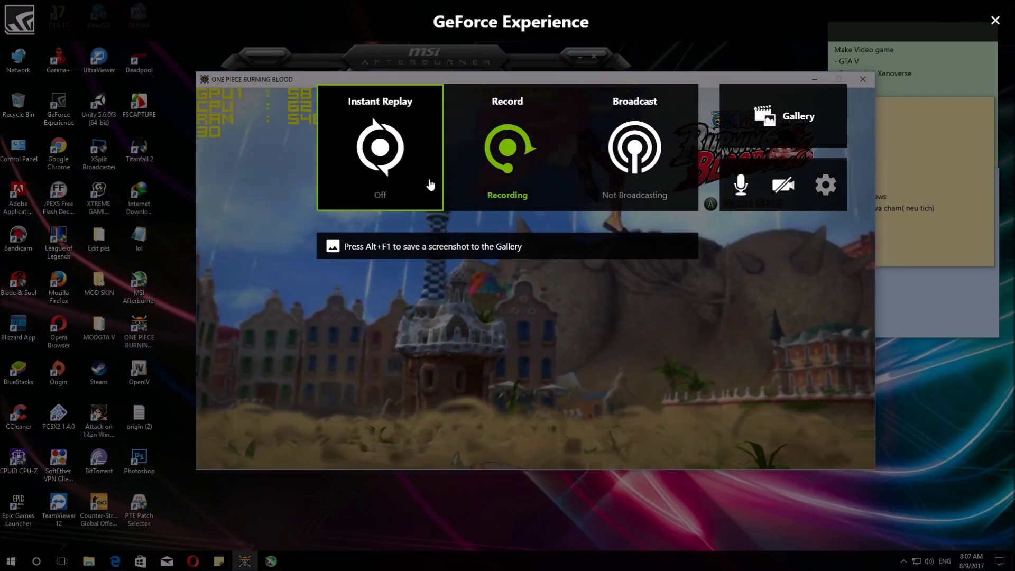